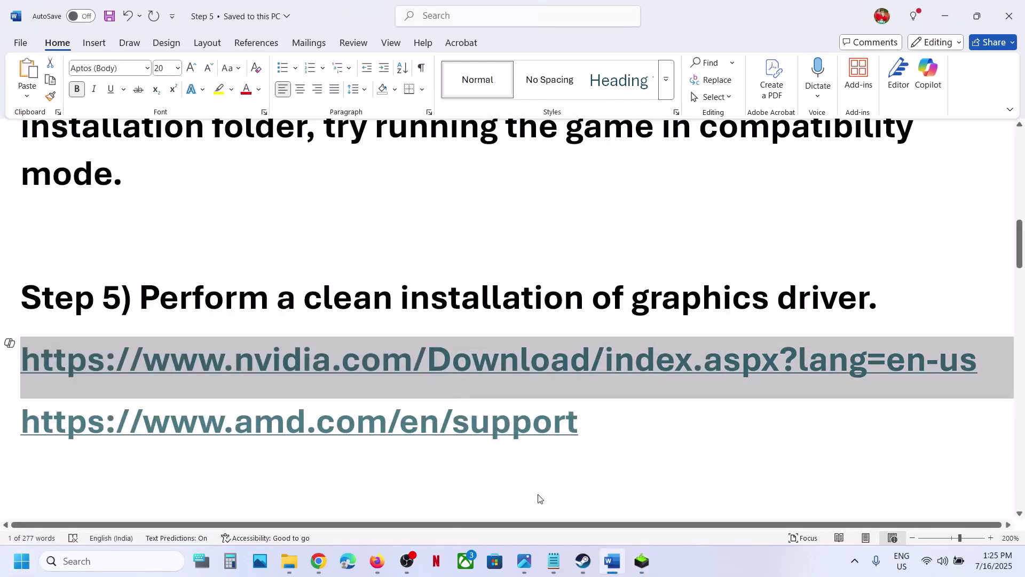
Step: Copy 'graphics' from Step 6 of the guide and search Windows for graphics settings
triple_click(592, 452)
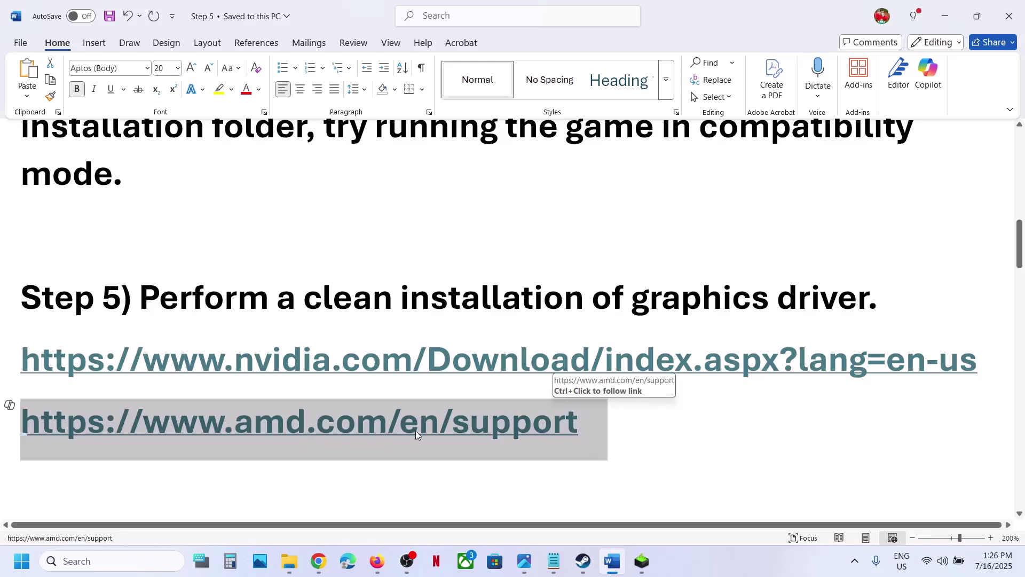
scroll(415, 431, down, 5)
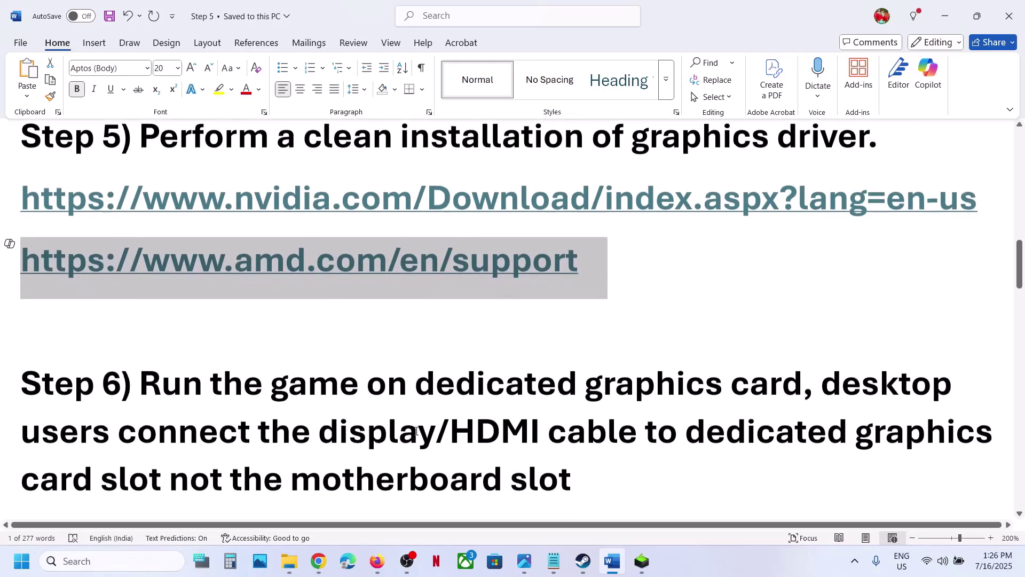
double_click(641, 322)
key(ctrl+c)
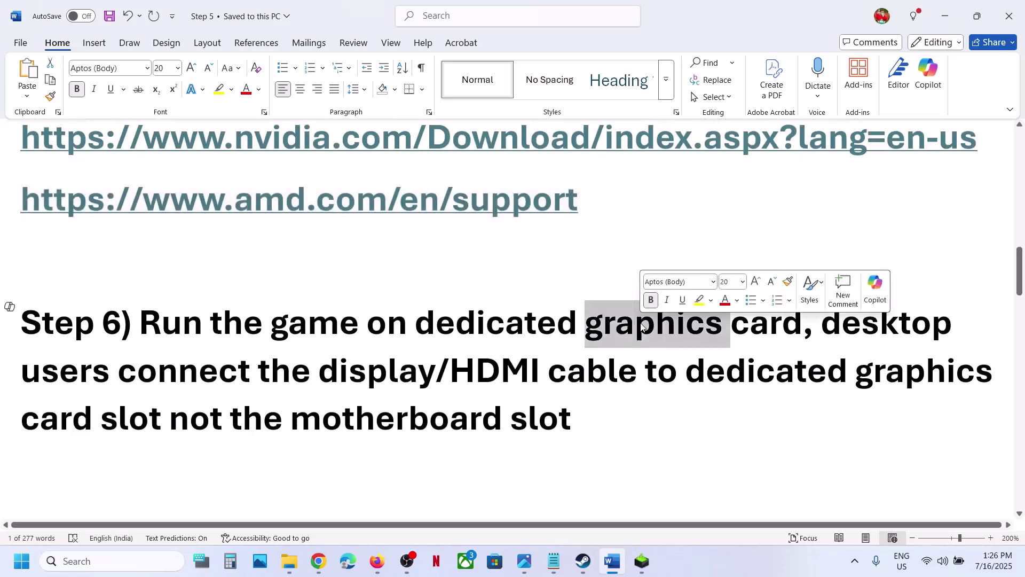
click(121, 561)
key(ctrl+v)
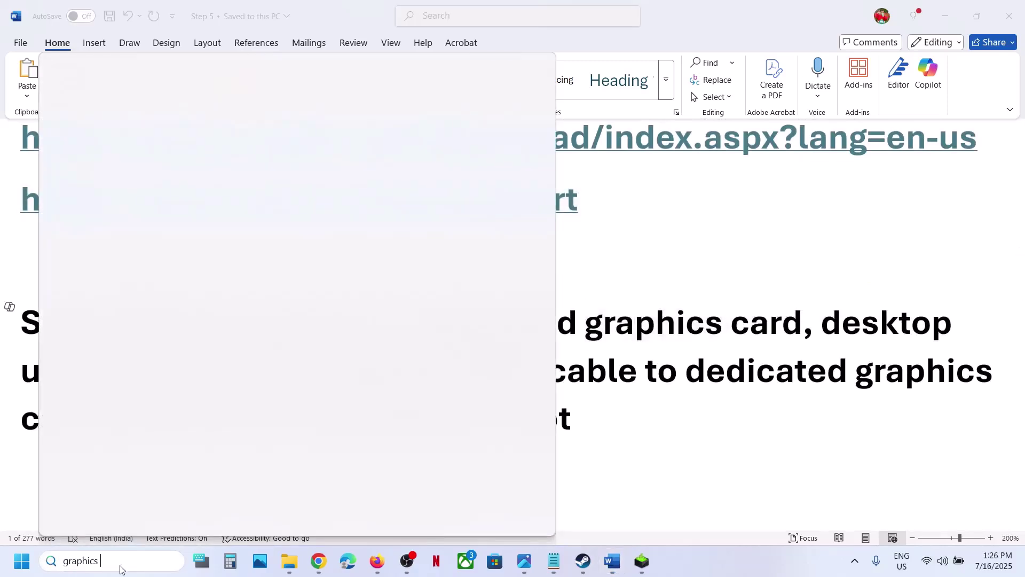
Step: Add the Stronghold Crusader Definitive Edition exe from steamapps\common to the Graphics app list
click(148, 157)
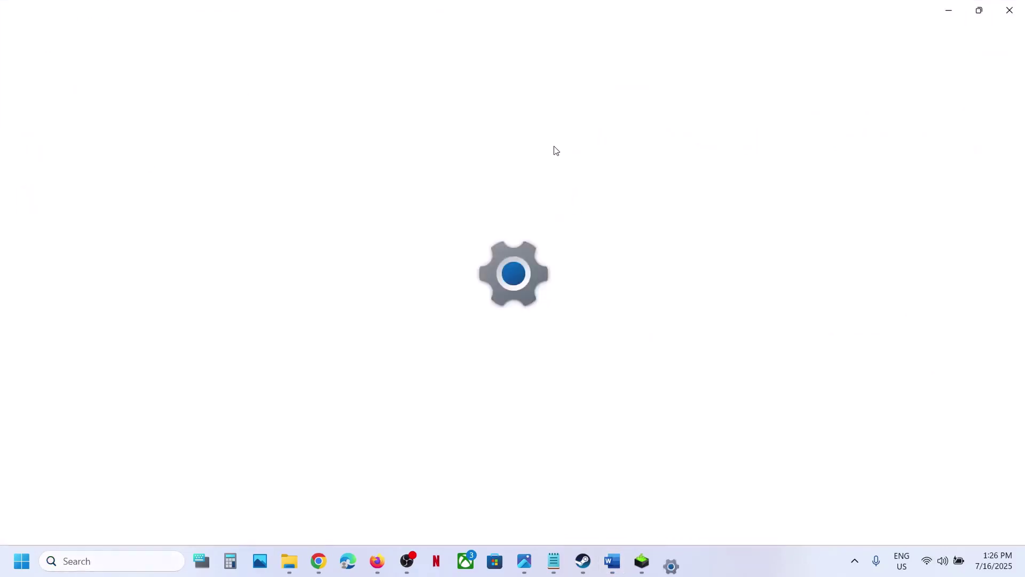
click(736, 367)
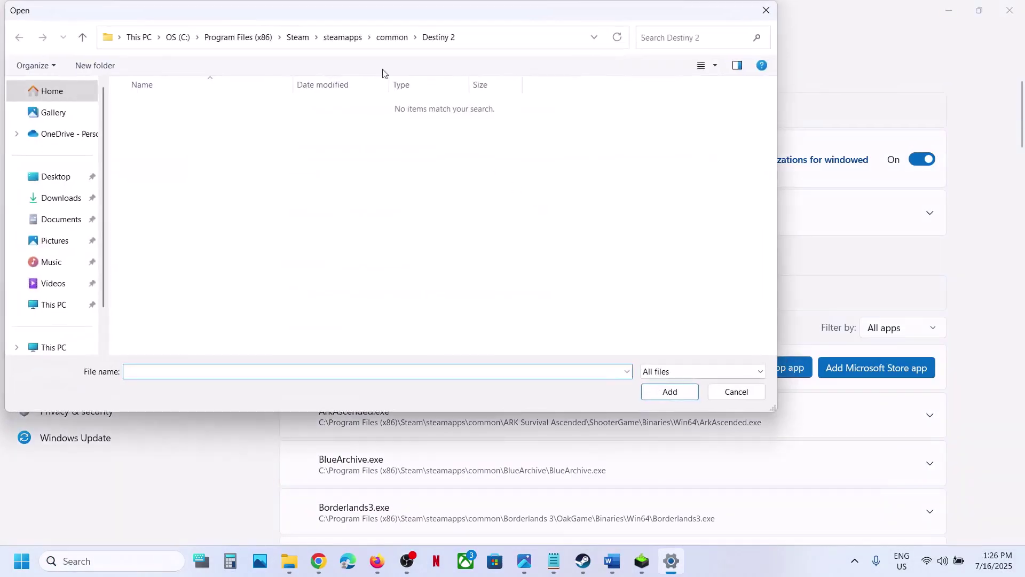
click(370, 39)
click(389, 38)
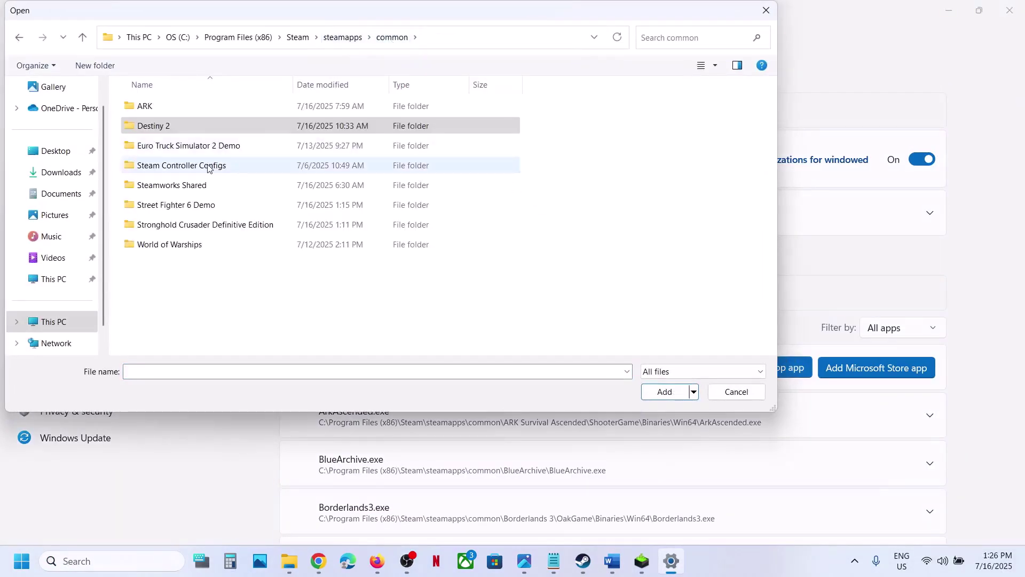
double_click(184, 224)
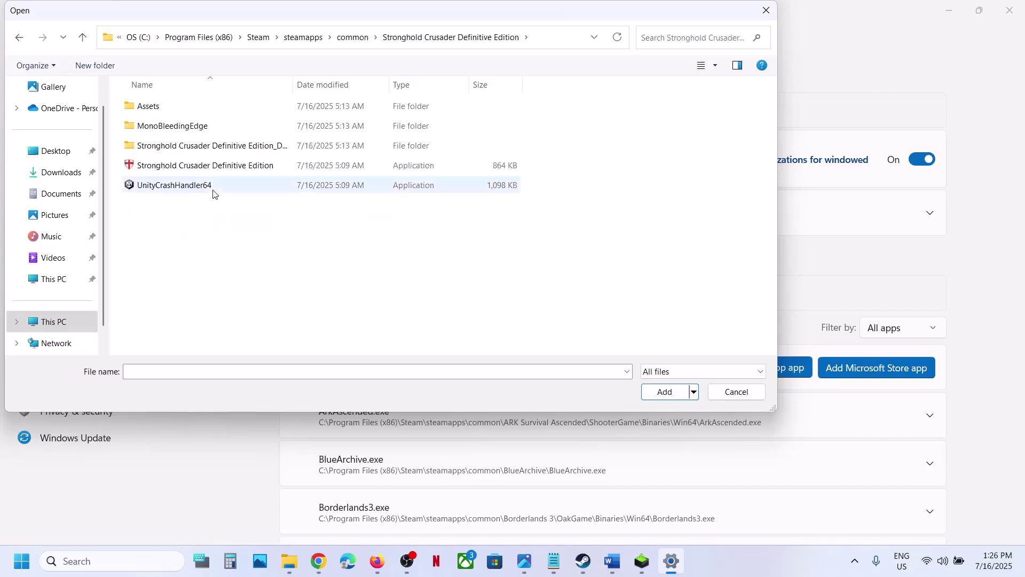
click(182, 167)
click(660, 393)
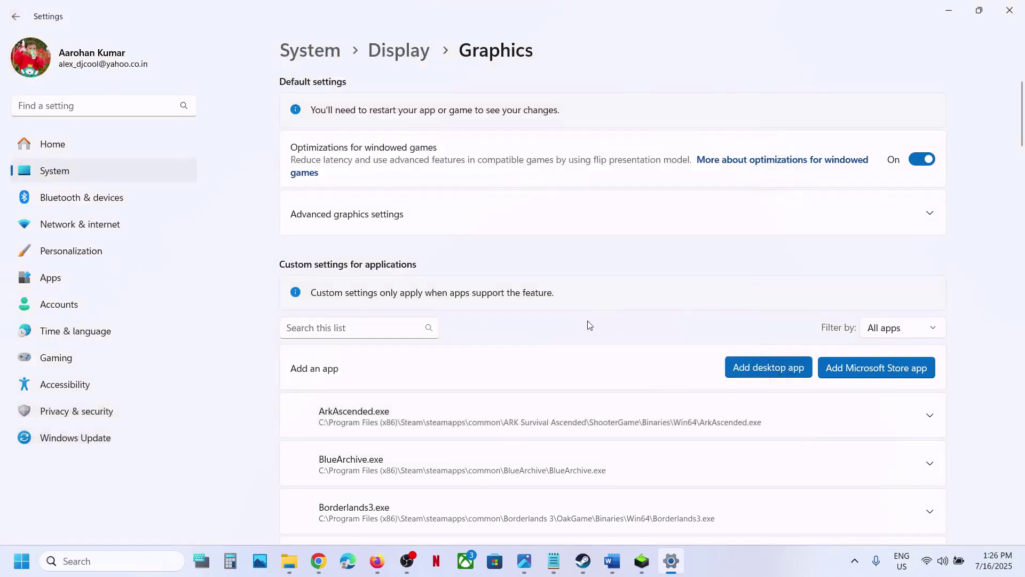
Step: Set the game's GPU preference to High Performance (NVIDIA GeForce RTX 3050) and close Settings
scroll(588, 323, down, 12)
scroll(588, 324, down, 16)
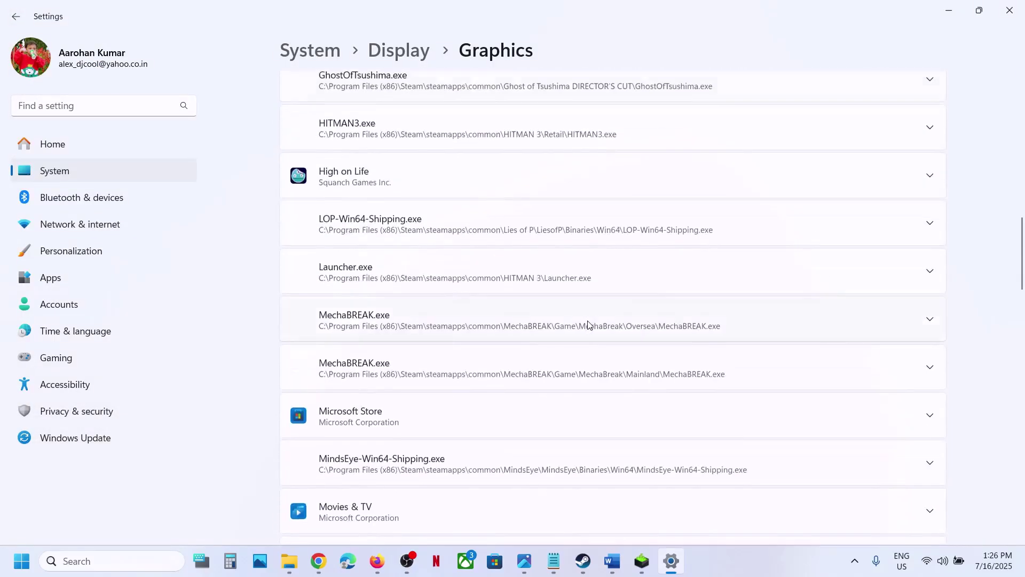
scroll(587, 324, down, 7)
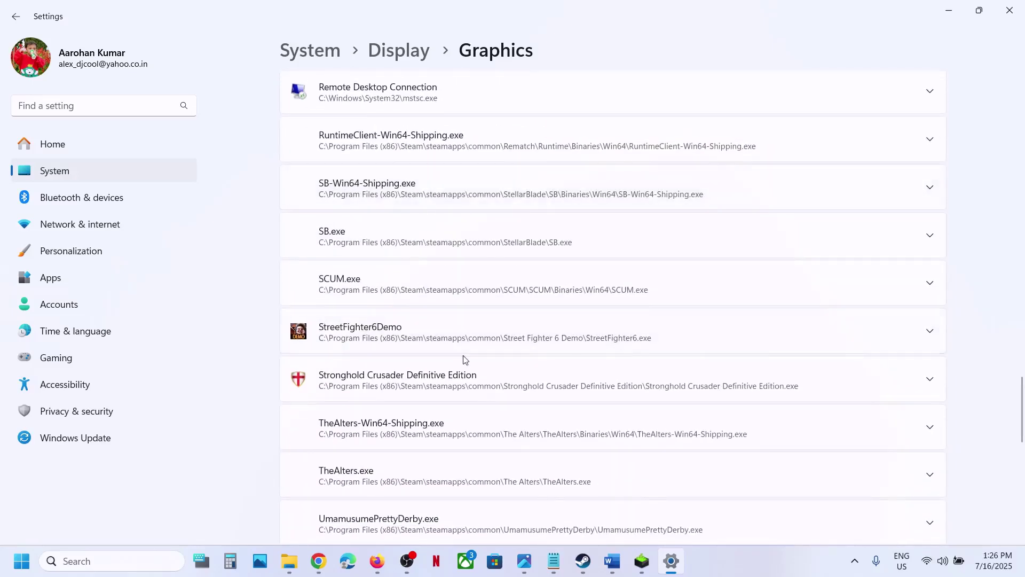
scroll(464, 360, down, 2)
click(450, 299)
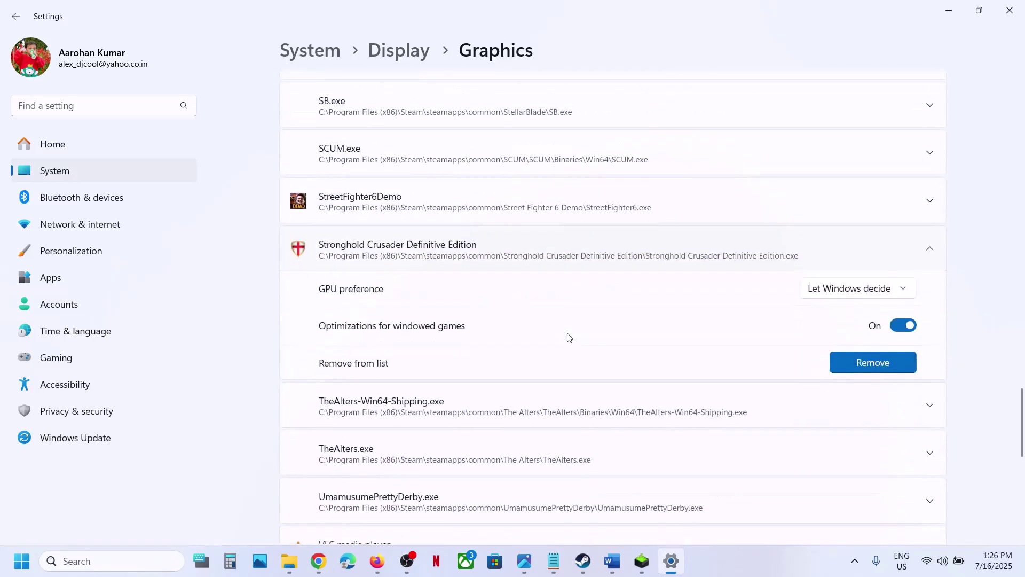
click(856, 272)
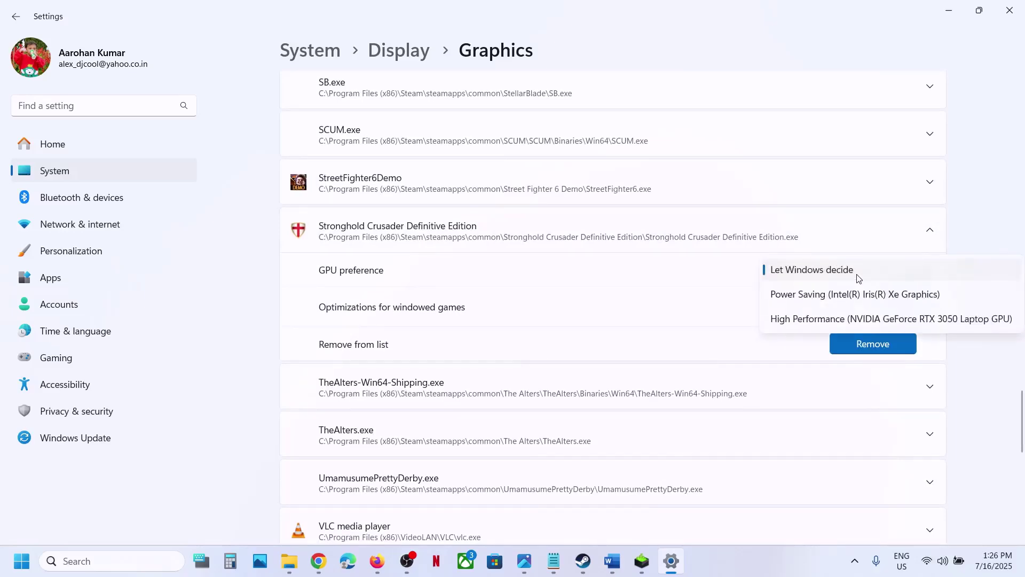
click(815, 320)
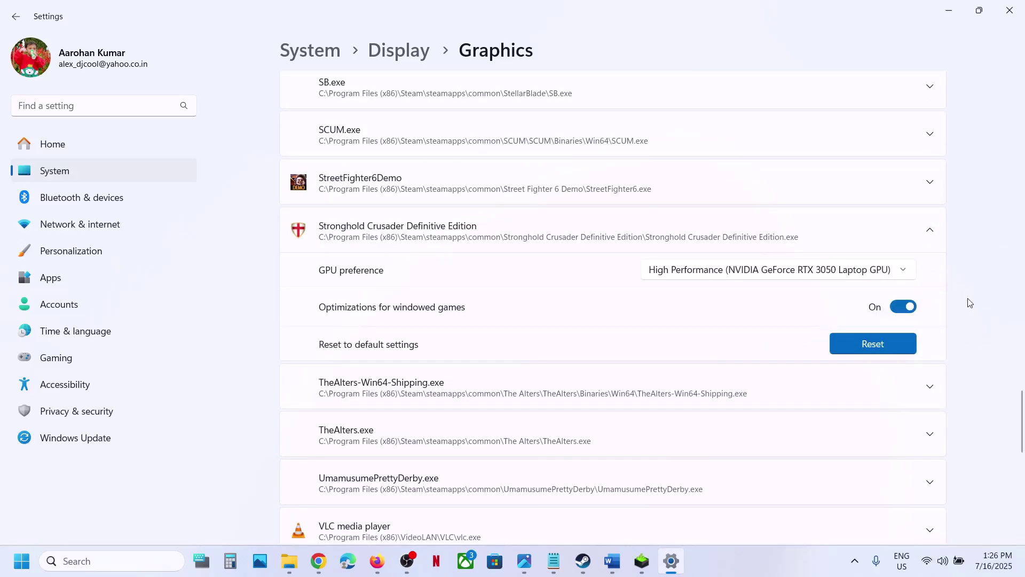
click(1015, 12)
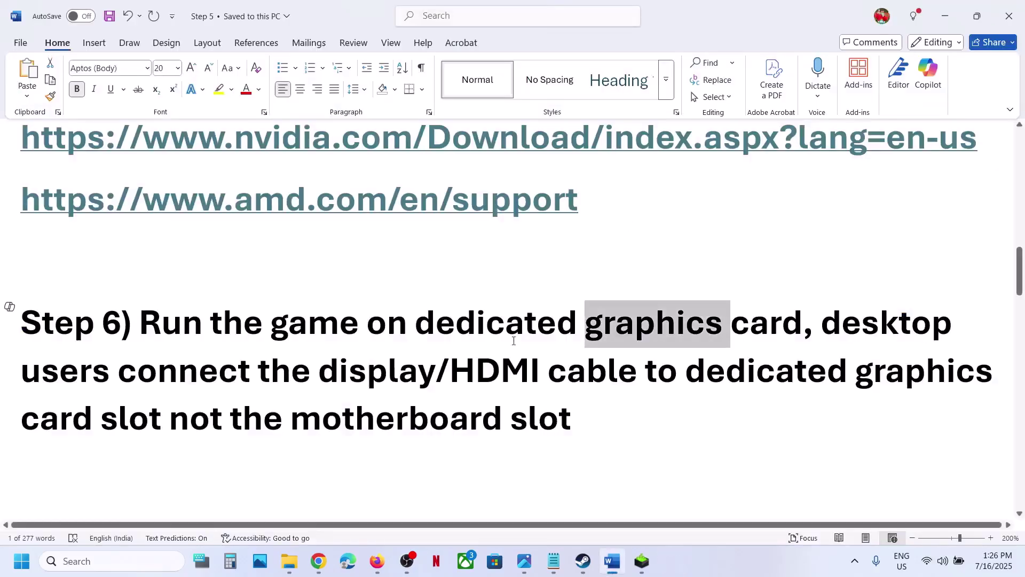
Step: Highlight Step 6's desktop-user, motherboard slot and dedicated graphics card slot passages
drag(826, 327, 790, 374)
drag(854, 375, 615, 407)
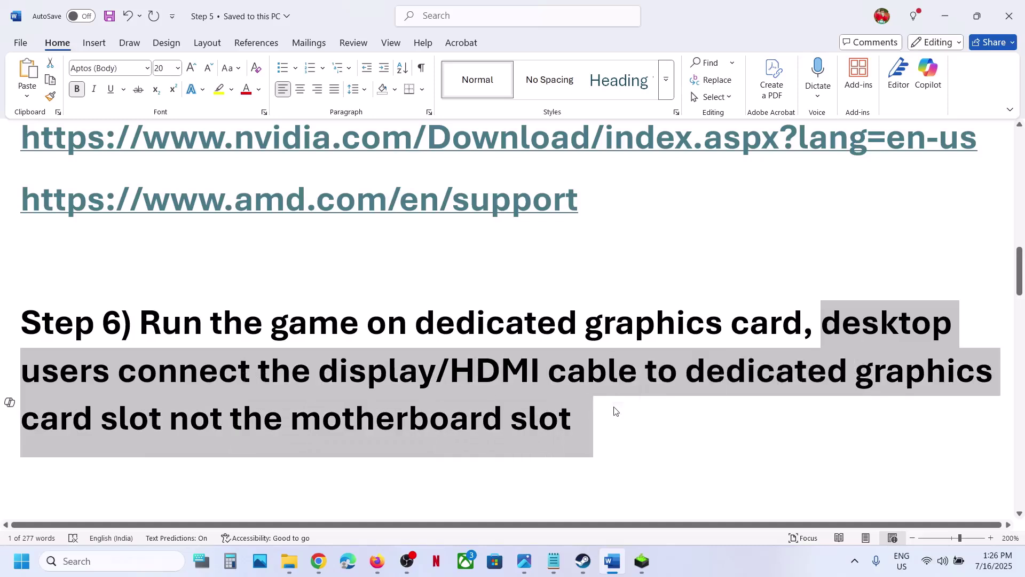
click(614, 407)
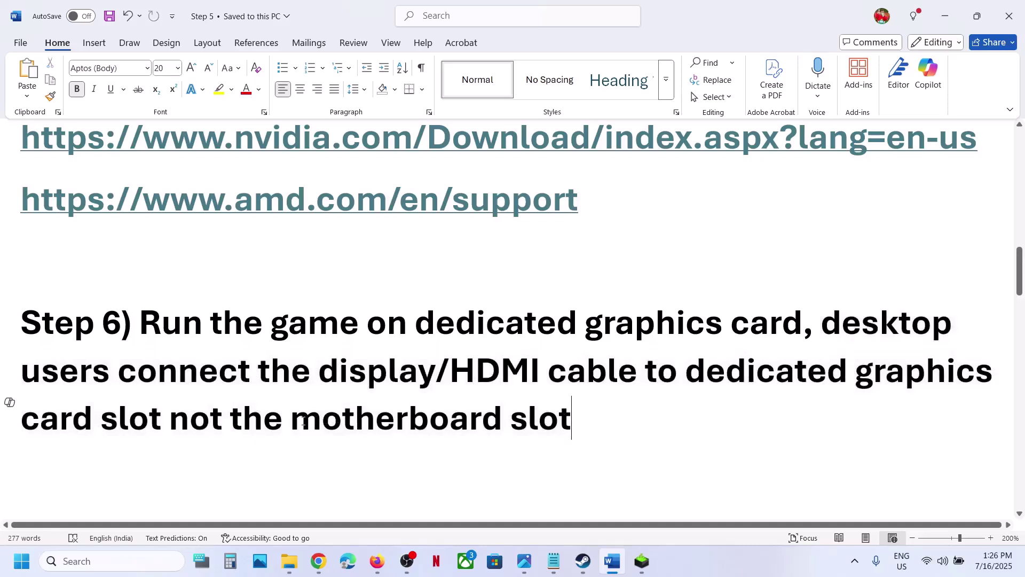
drag(302, 421, 560, 421)
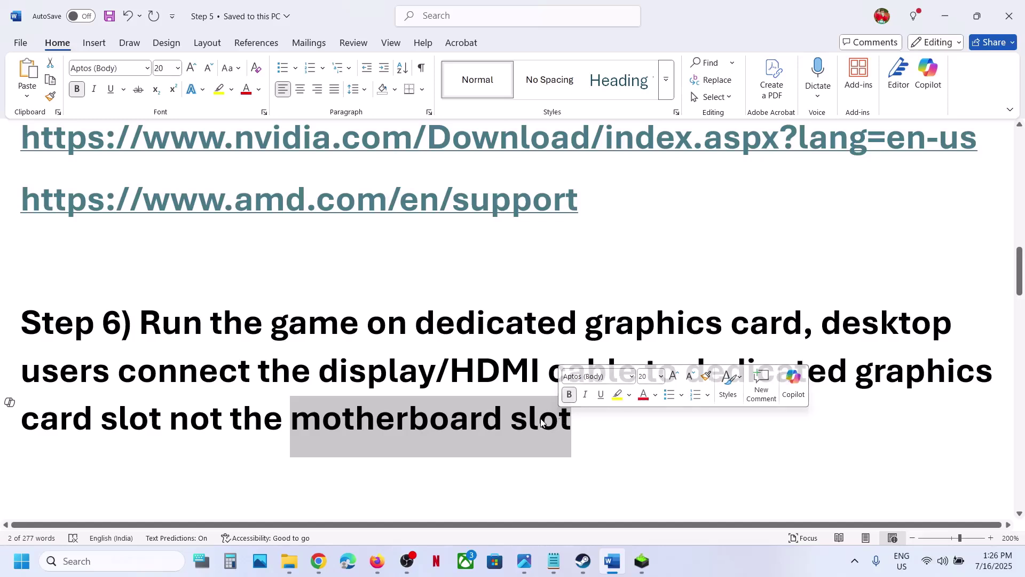
click(601, 423)
drag(643, 384, 212, 411)
click(212, 411)
Step: Highlight 'dx11' in Step 7 and bring up Stronghold Crusader's actions in the Steam library
scroll(213, 410, down, 4)
scroll(214, 410, up, 3)
drag(207, 438, 272, 437)
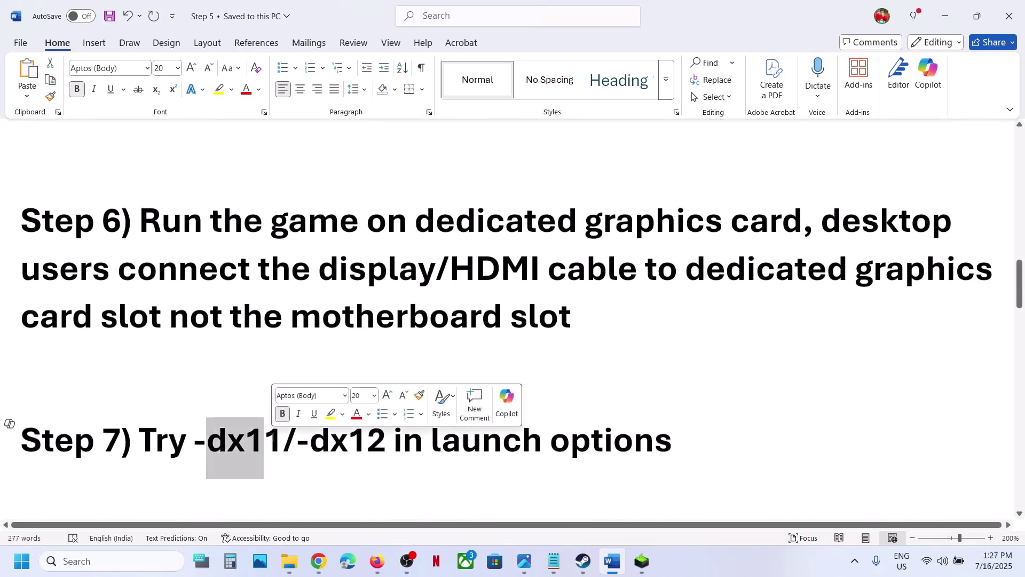
click(583, 560)
right_click(138, 328)
Step: Test-launch Stronghold Crusader with the -dx11 launch option, then close the game
click(171, 434)
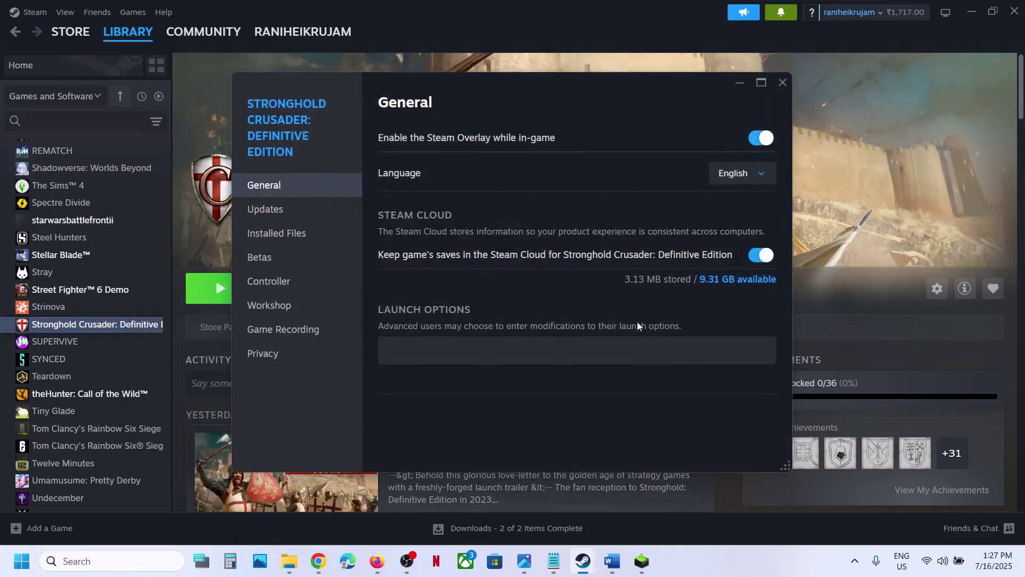
click(443, 349)
click(782, 83)
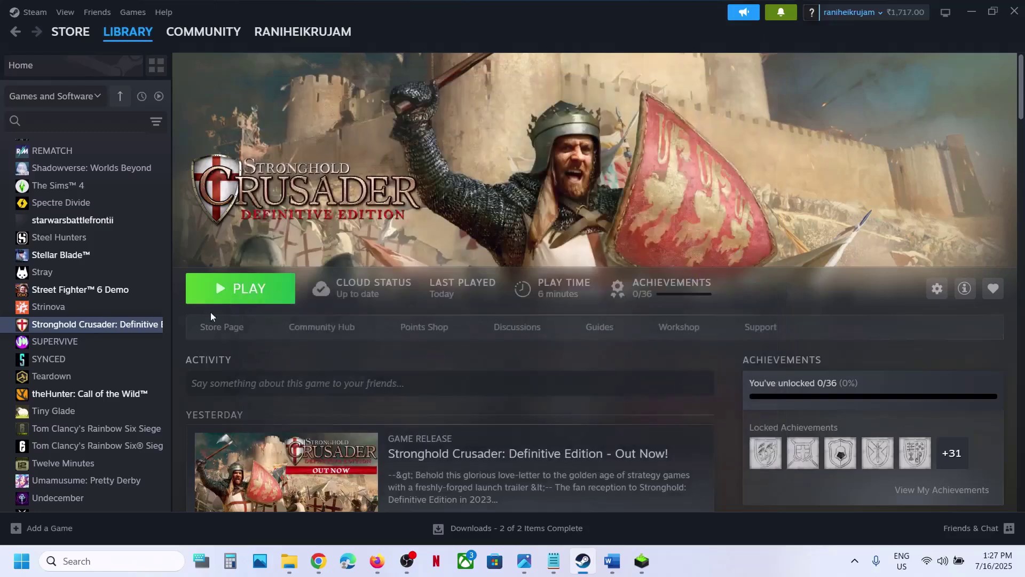
click(233, 287)
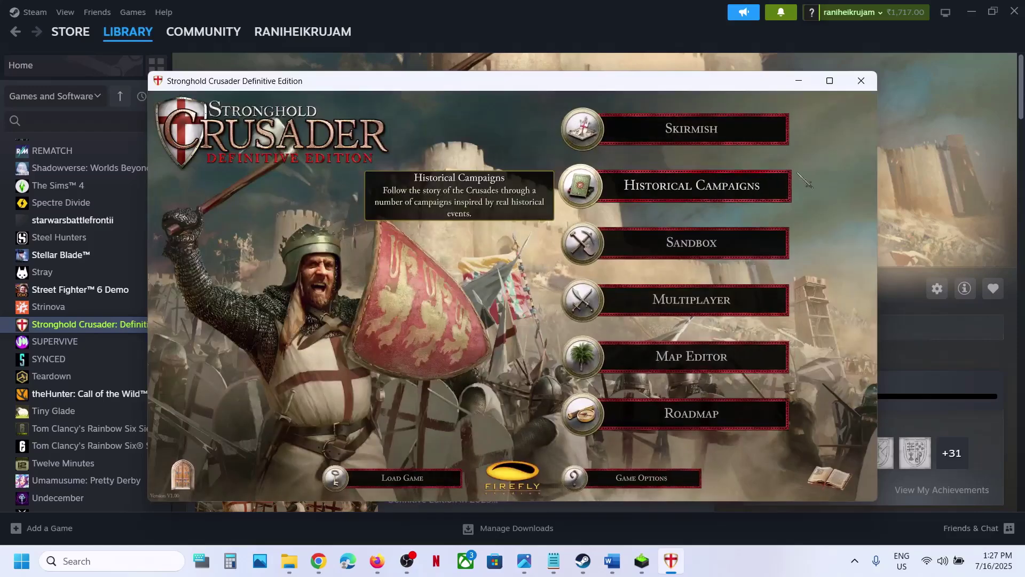
click(861, 82)
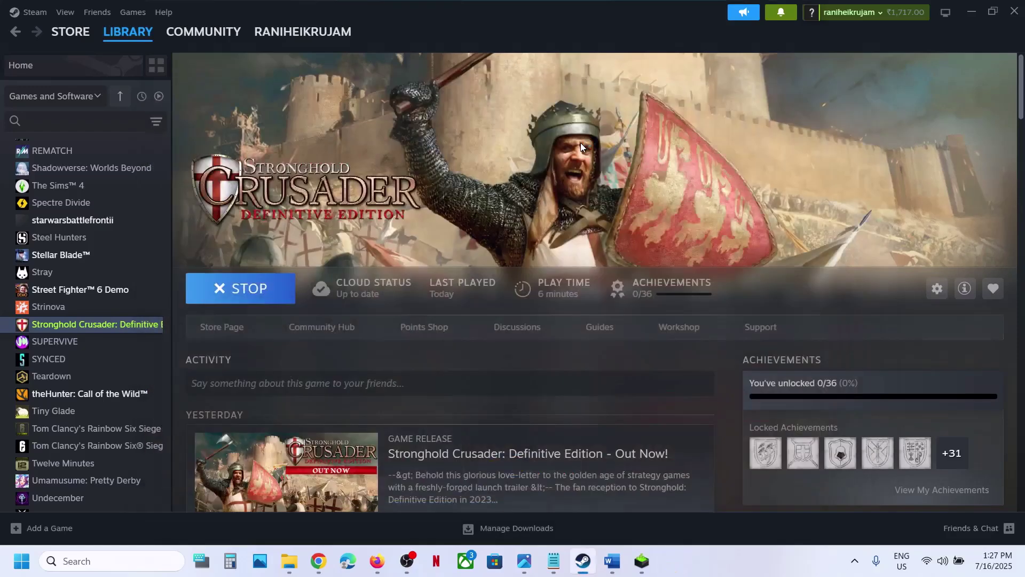
Step: Change Stronghold Crusader's launch option from -dx11 to -dx12
right_click(120, 326)
click(156, 425)
click(397, 348)
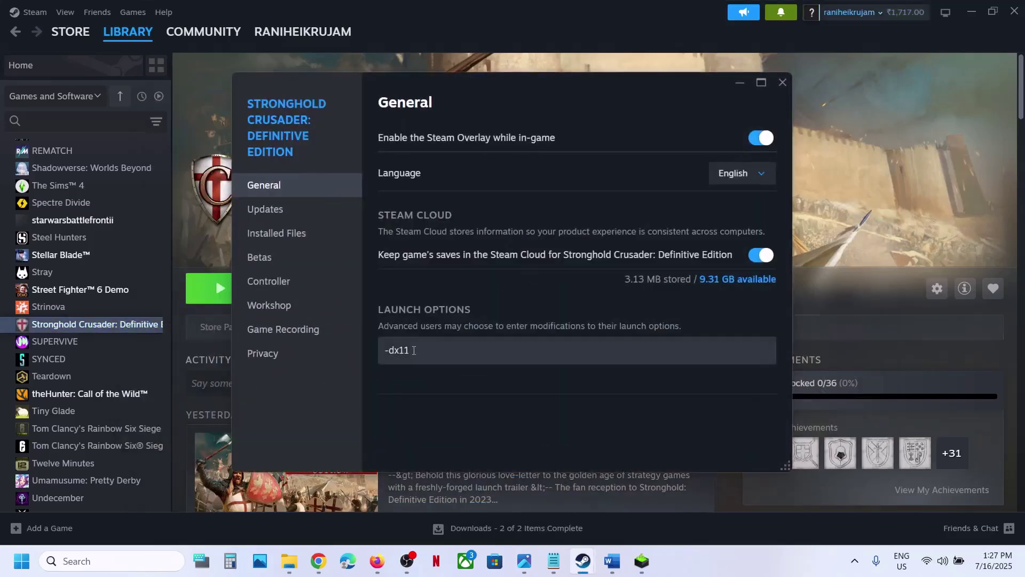
key(ctrl+a)
text(-dx12)
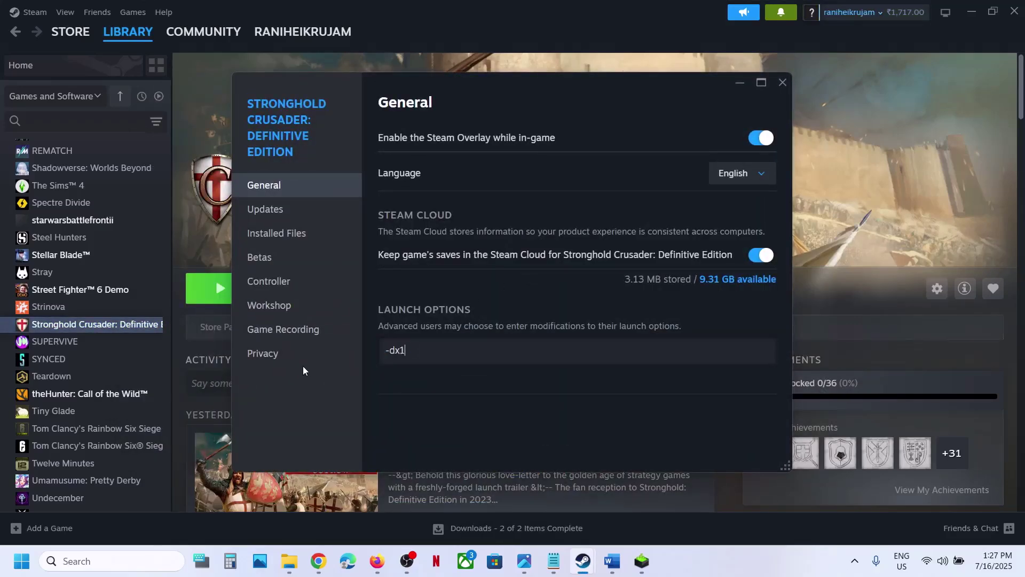
click(419, 400)
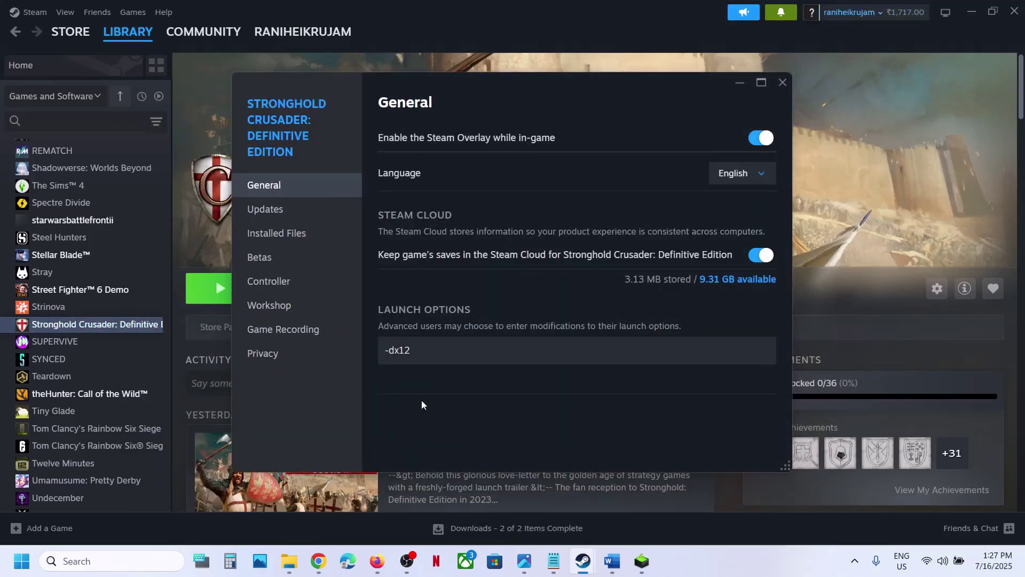
click(783, 83)
Step: Test-launch the game with -dx12 to its main menu, then close it
click(259, 290)
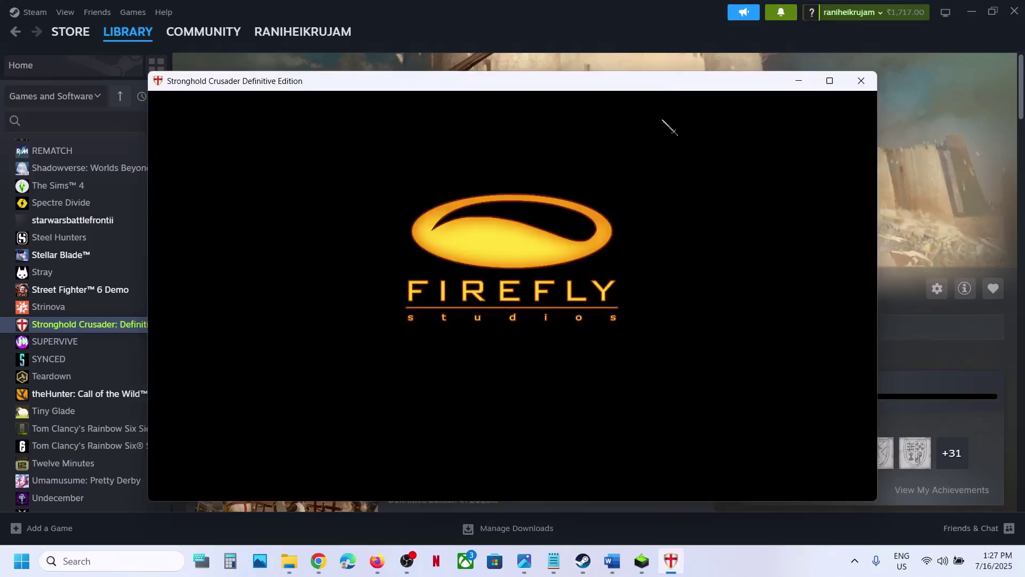
drag(649, 123, 731, 203)
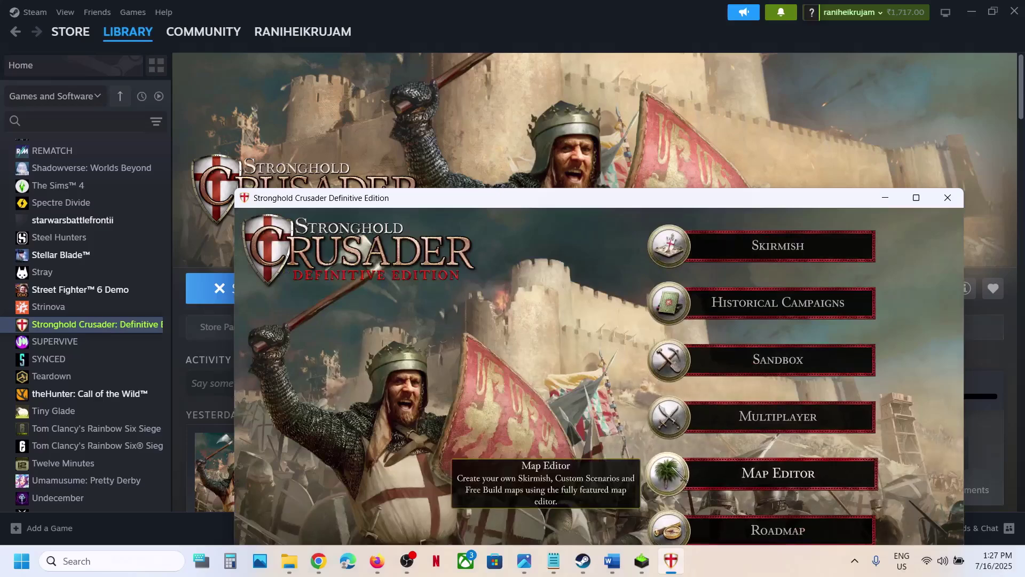
click(736, 558)
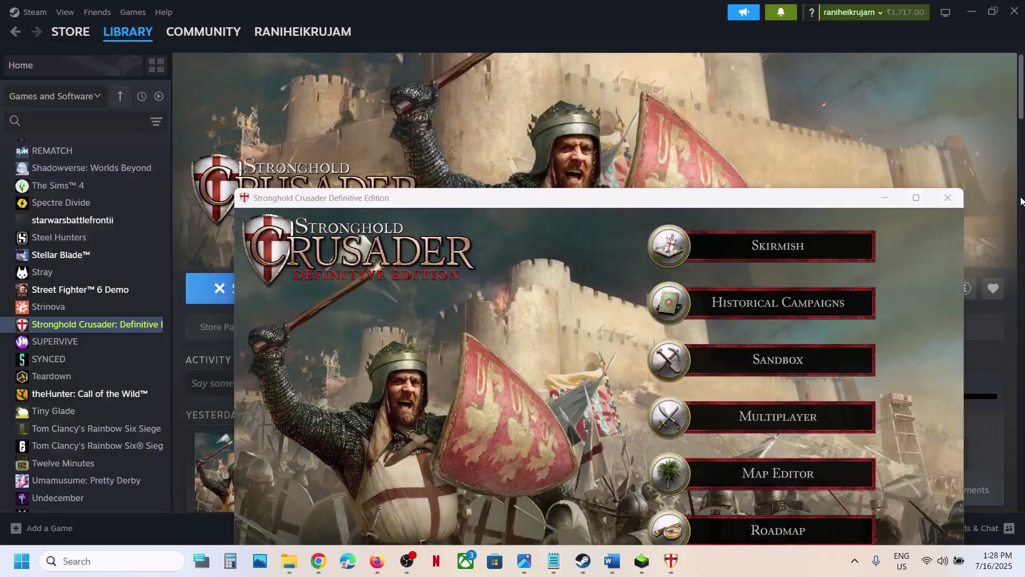
click(943, 197)
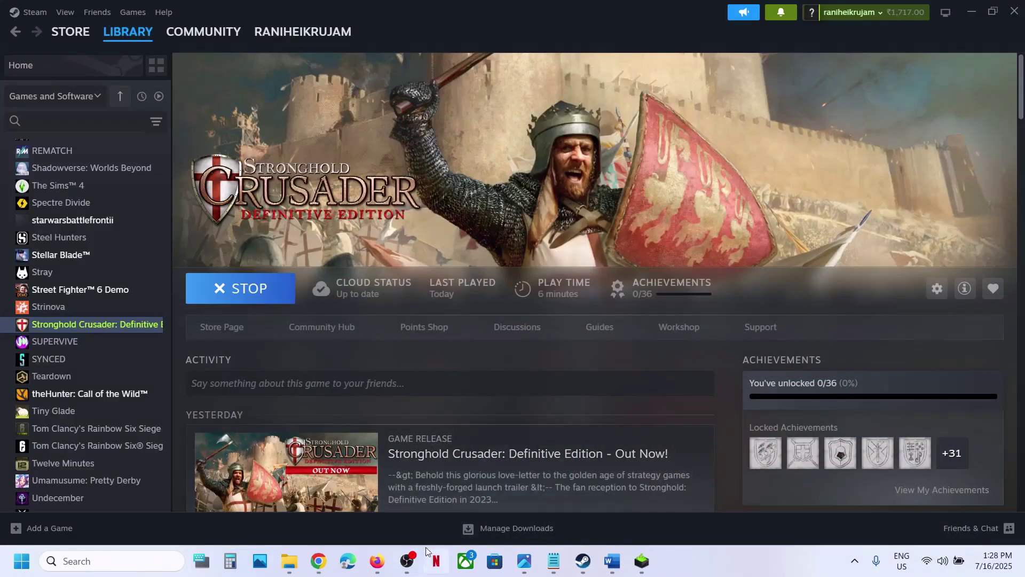
Step: Highlight Step 8's advice on unplugging devices, extra controllers and disabling Steam overlay
click(612, 560)
scroll(491, 385, down, 3)
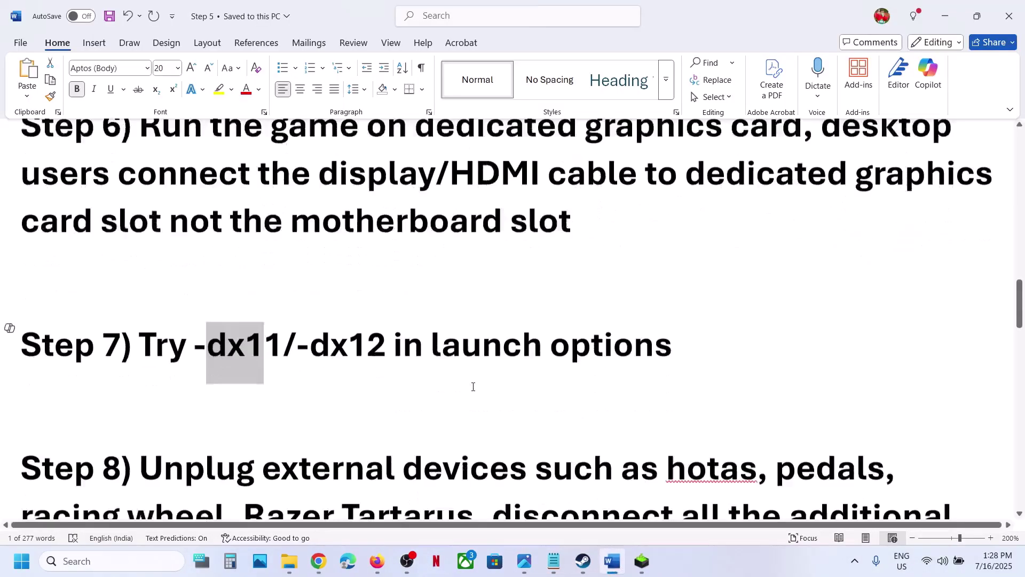
scroll(473, 386, down, 2)
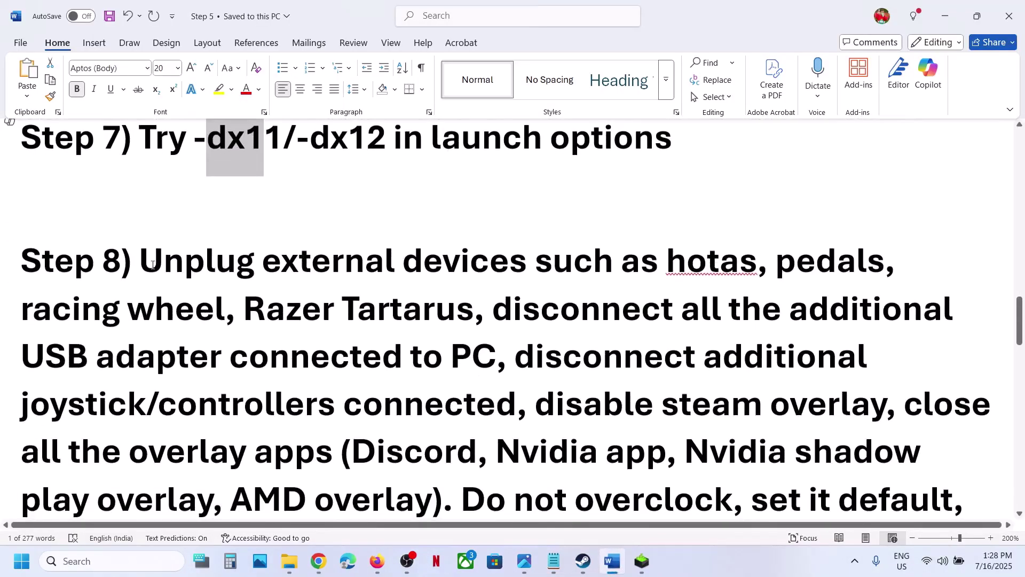
drag(149, 264, 645, 287)
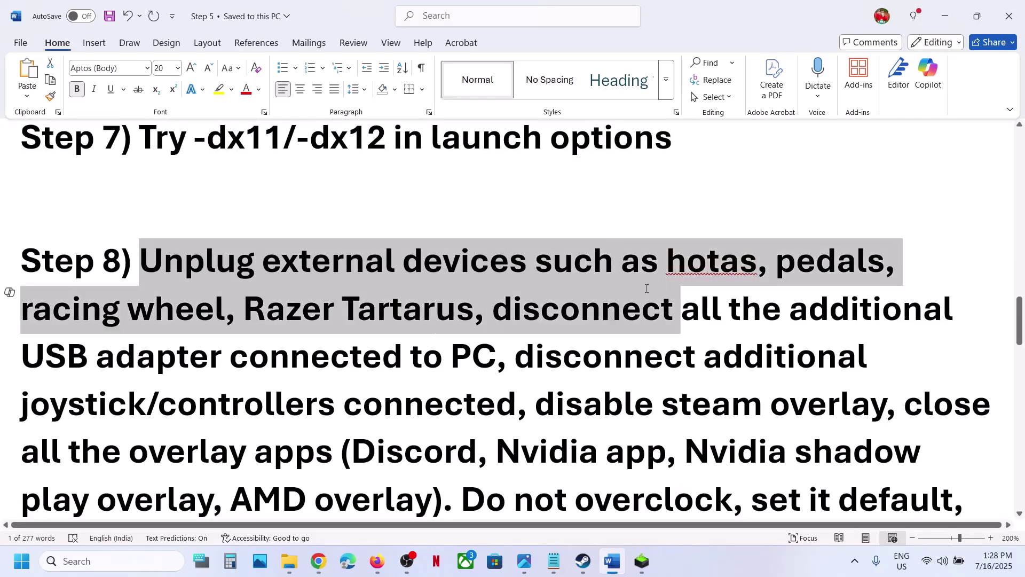
scroll(646, 288, down, 2)
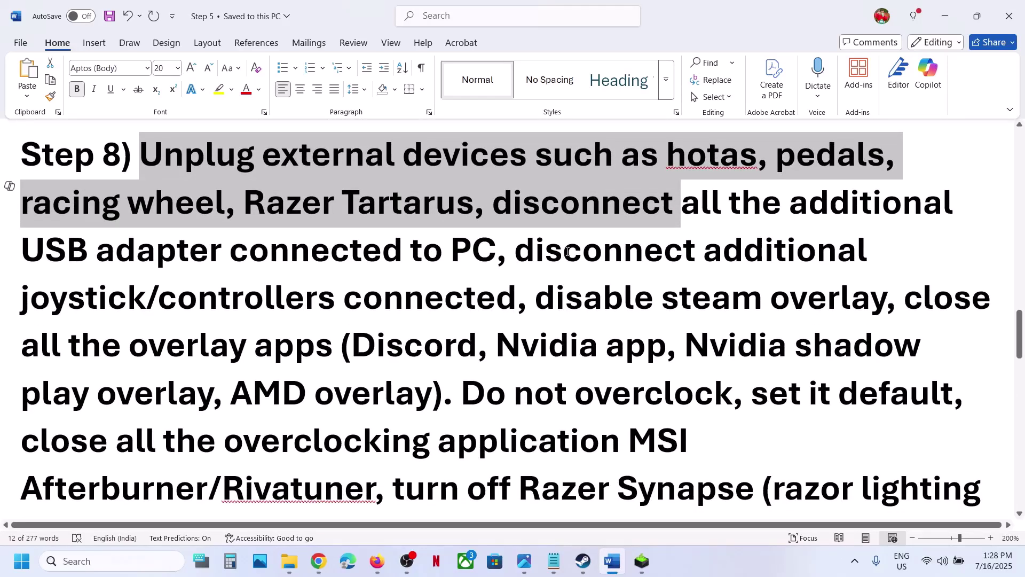
drag(537, 252, 511, 302)
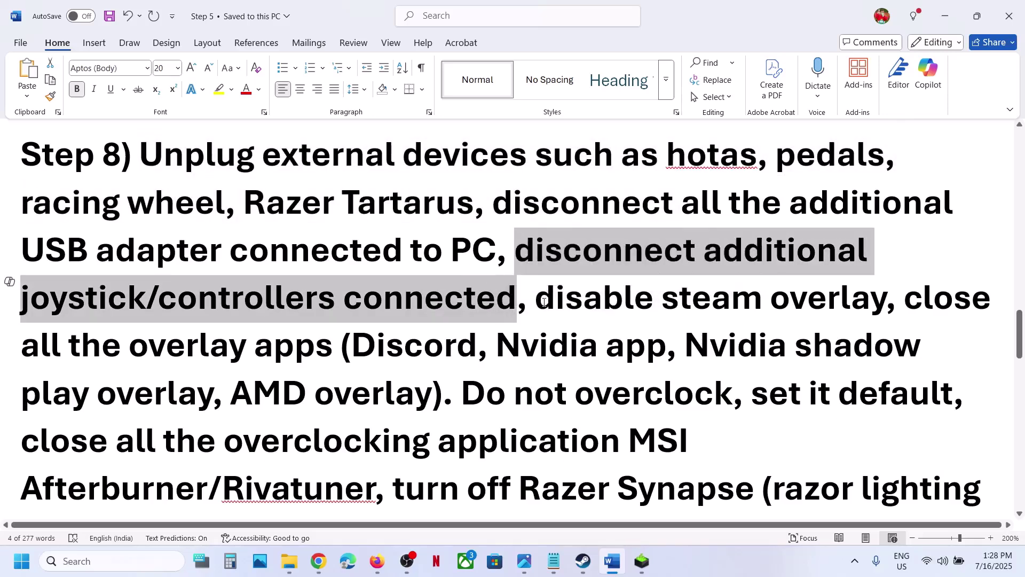
drag(536, 300, 768, 301)
click(583, 561)
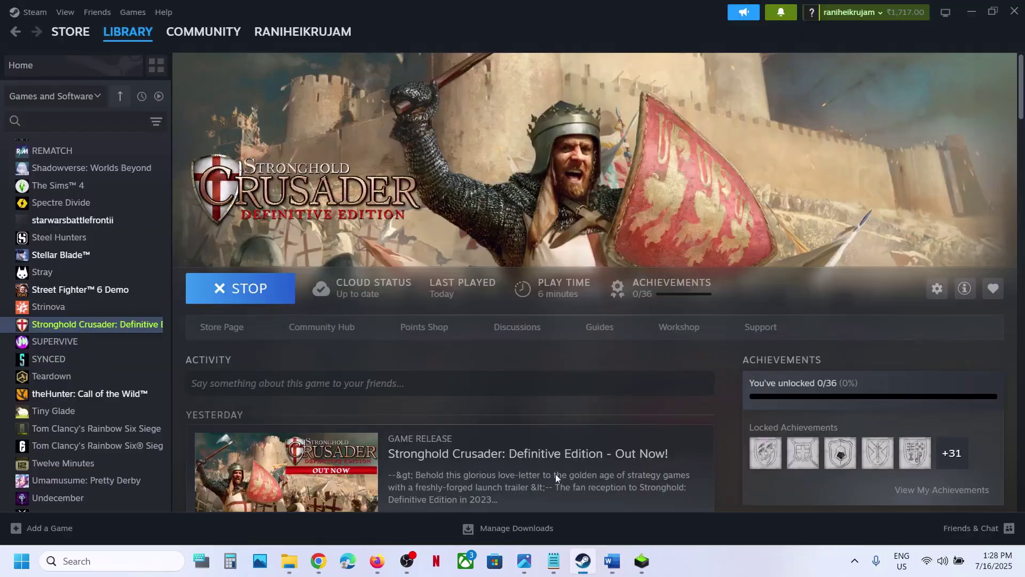
Step: Disable Steam Overlay for Stronghold Crusader and delete its -dx12 launch option
right_click(124, 317)
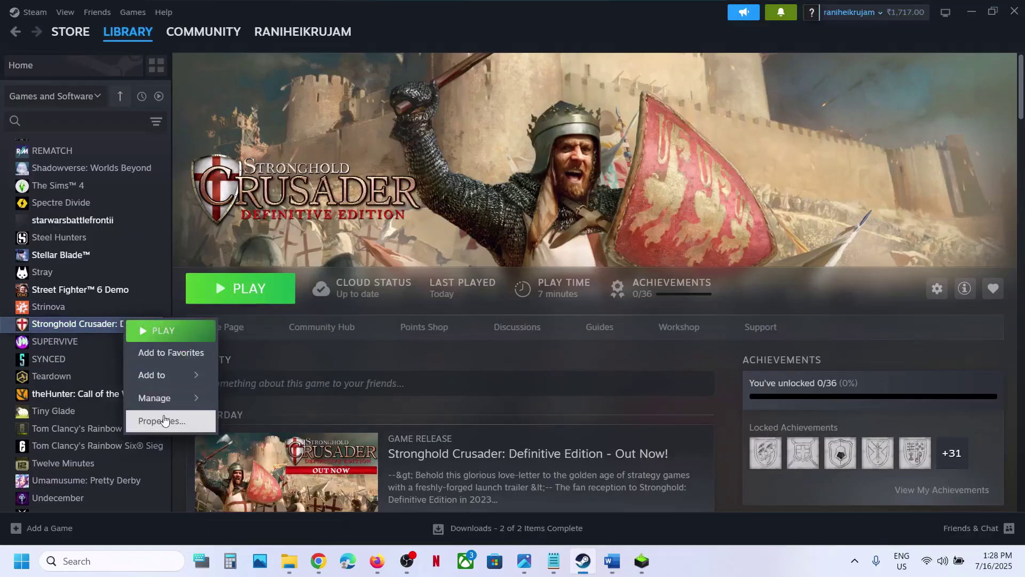
click(163, 419)
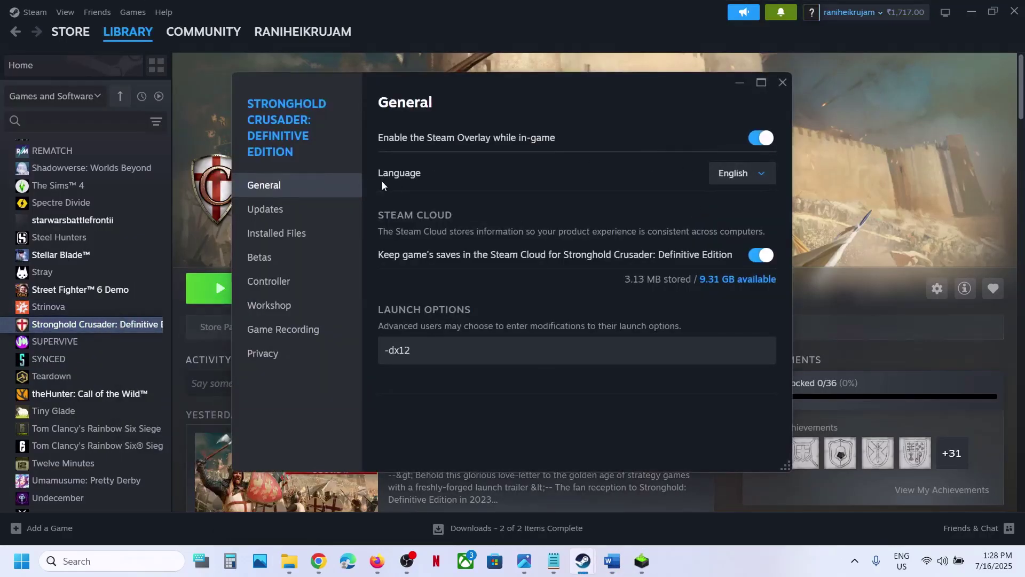
click(761, 138)
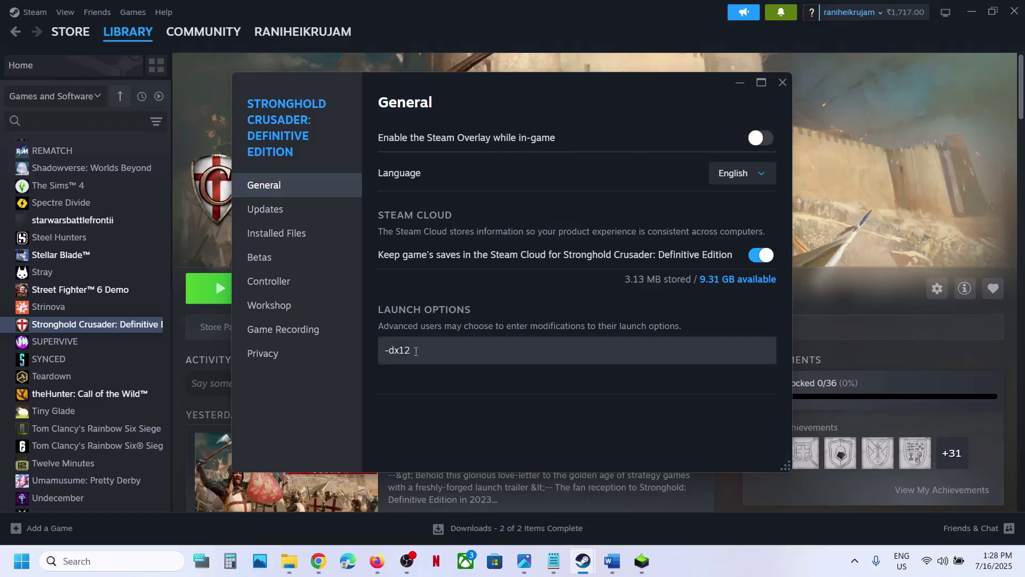
drag(420, 349, 320, 348)
key(BackSpace)
click(478, 404)
click(782, 86)
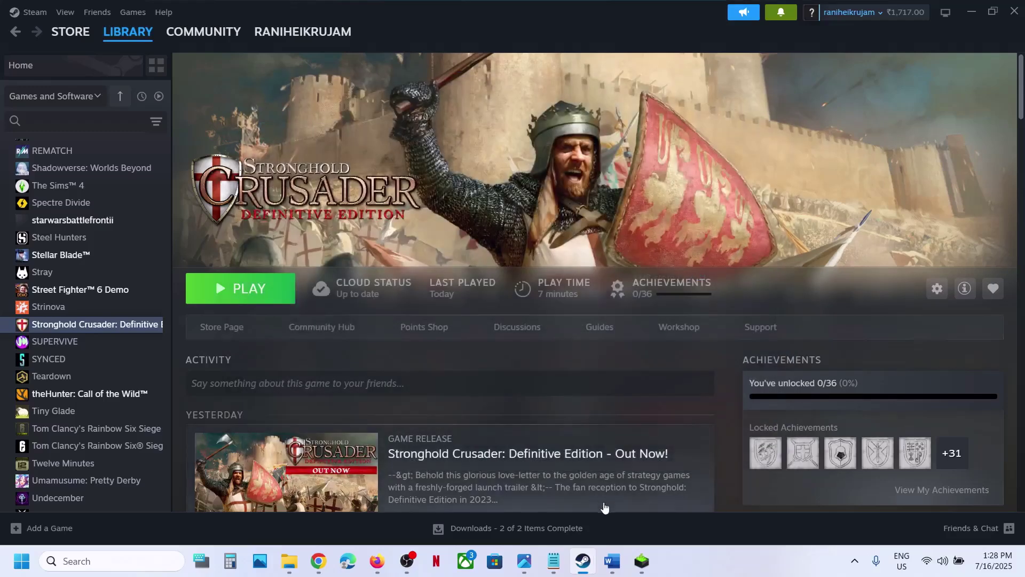
click(612, 561)
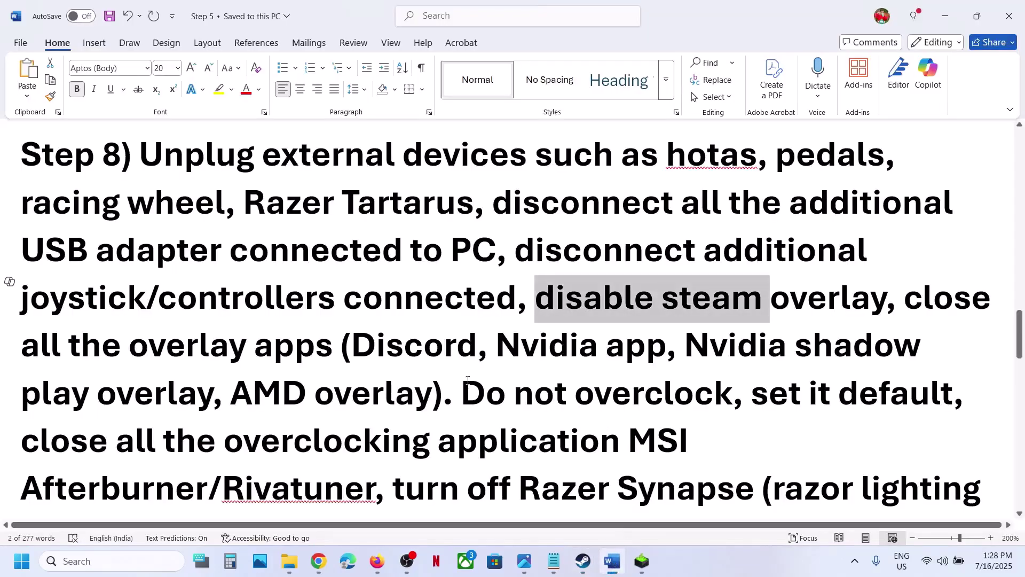
Step: Highlight Step 8's list of overlay apps to close, including Discord
drag(359, 346, 662, 353)
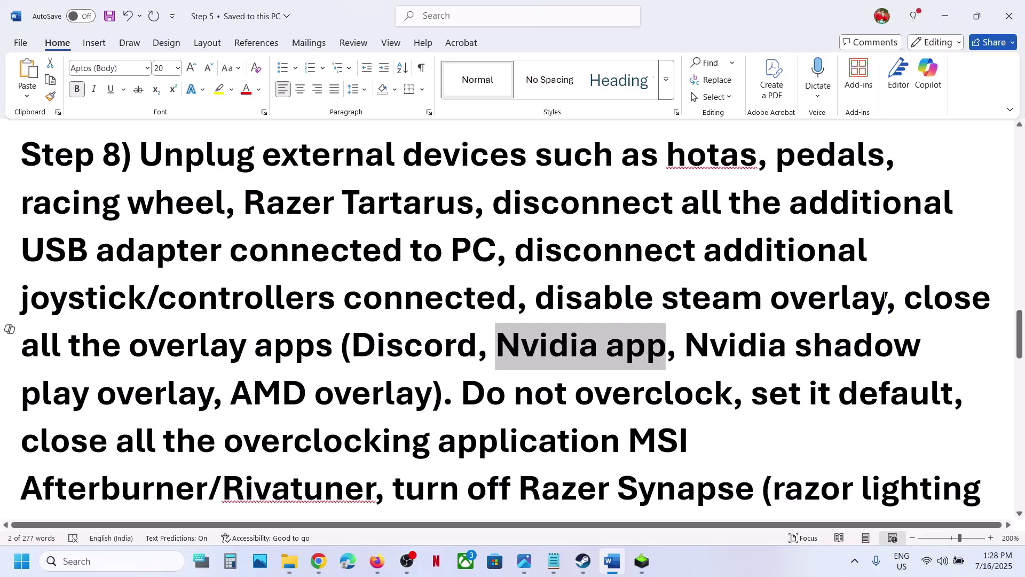
drag(901, 299, 447, 402)
click(474, 398)
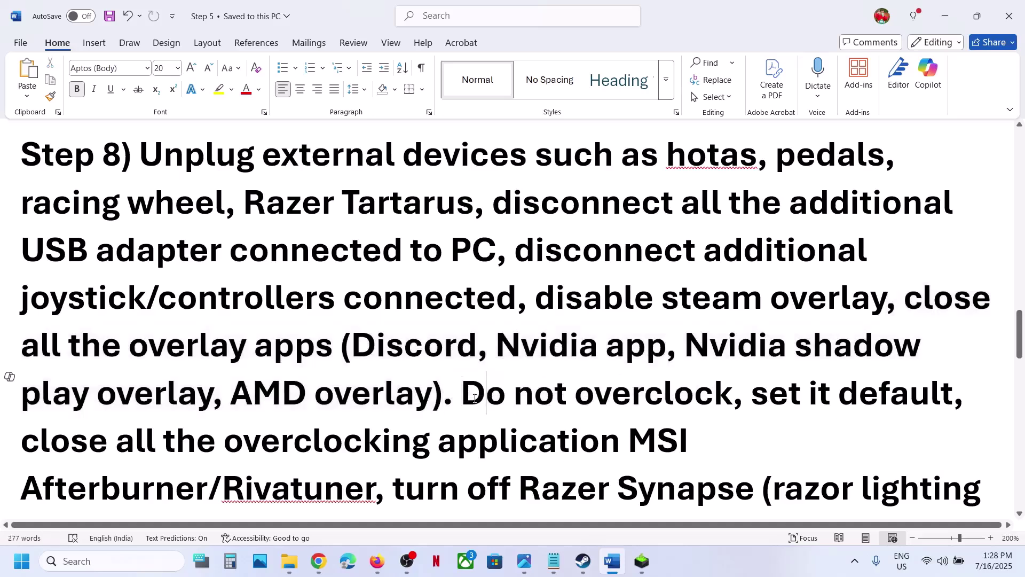
drag(472, 398, 733, 396)
Step: Highlight the set-default, overclocking-apps and other apps/services advice in Step 8
scroll(791, 352, down, 1)
drag(772, 352, 953, 350)
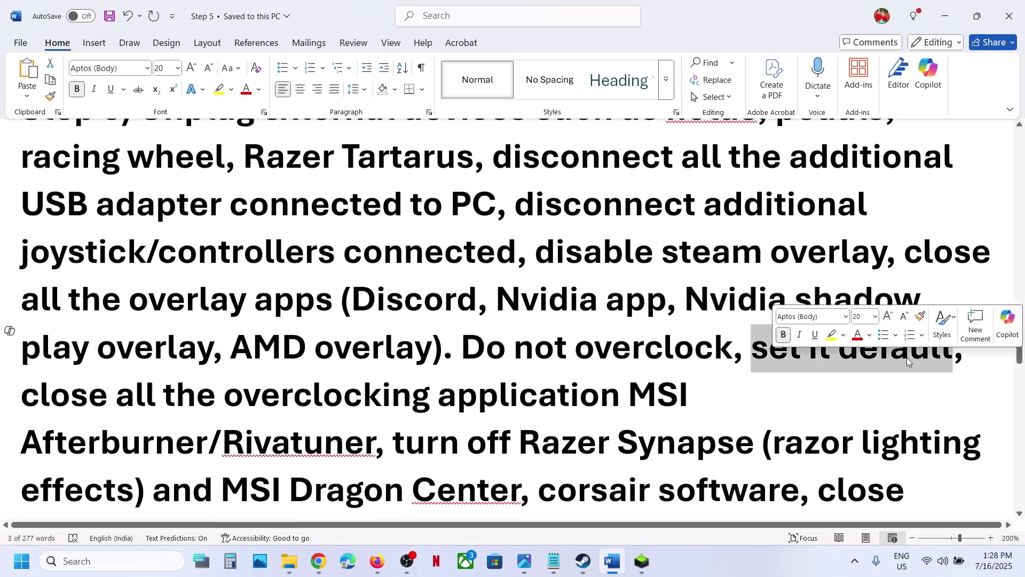
drag(24, 395, 377, 443)
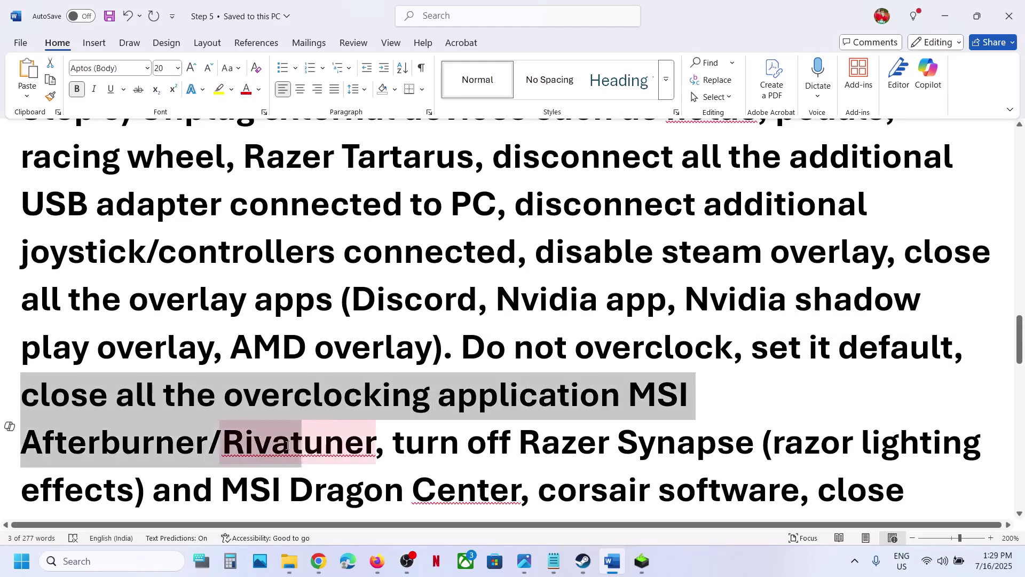
scroll(378, 445, down, 3)
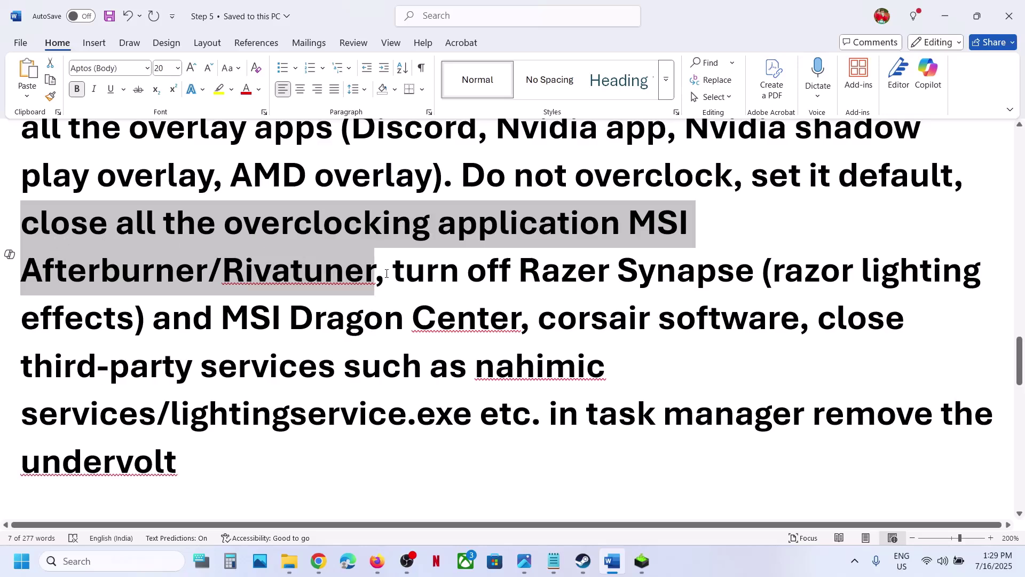
drag(389, 272, 265, 456)
click(817, 420)
Step: Mark the undervolt-removal advice and bring Step 9's ipconfig commands into view
drag(201, 470, 195, 470)
click(195, 470)
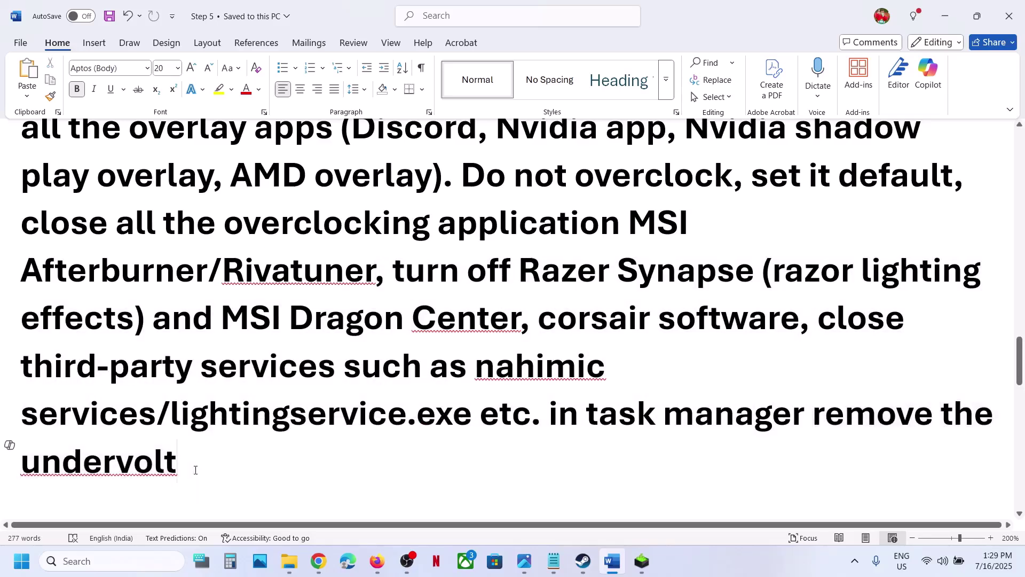
scroll(195, 469, down, 7)
scroll(196, 469, up, 1)
Step: Open Command Prompt as administrator from a Windows search for 'cmd'
click(121, 561)
text(cmd)
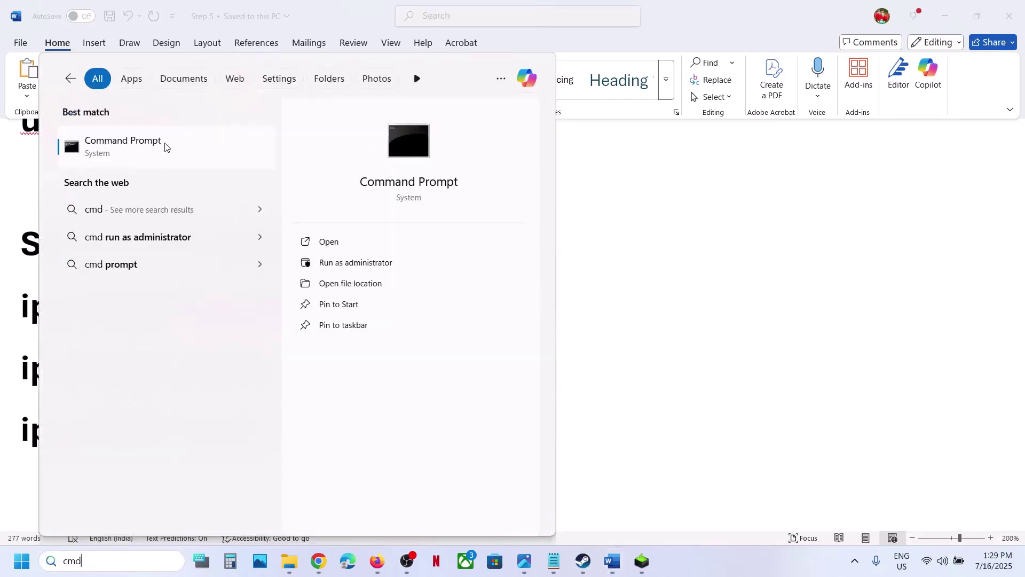
right_click(167, 147)
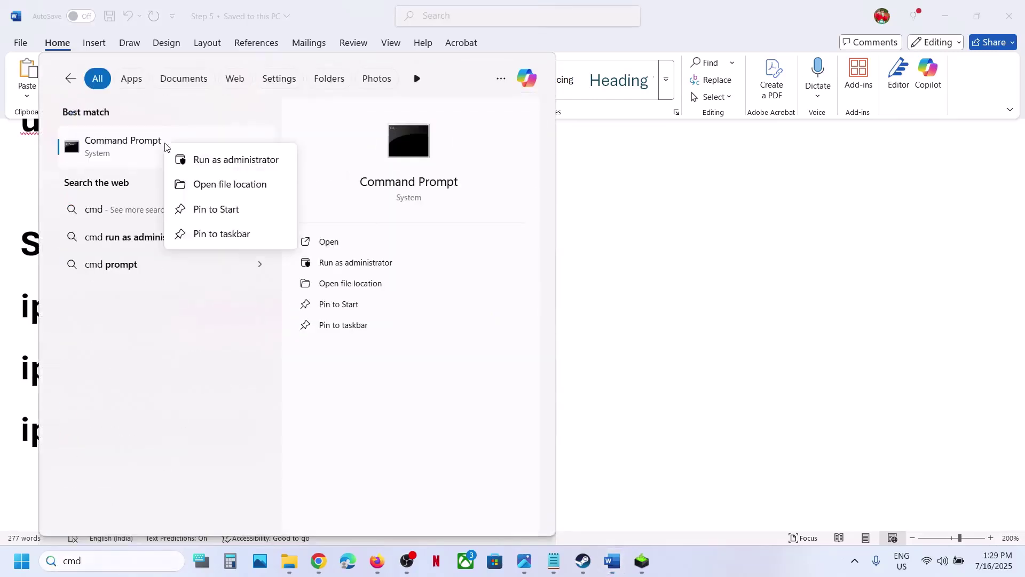
click(249, 162)
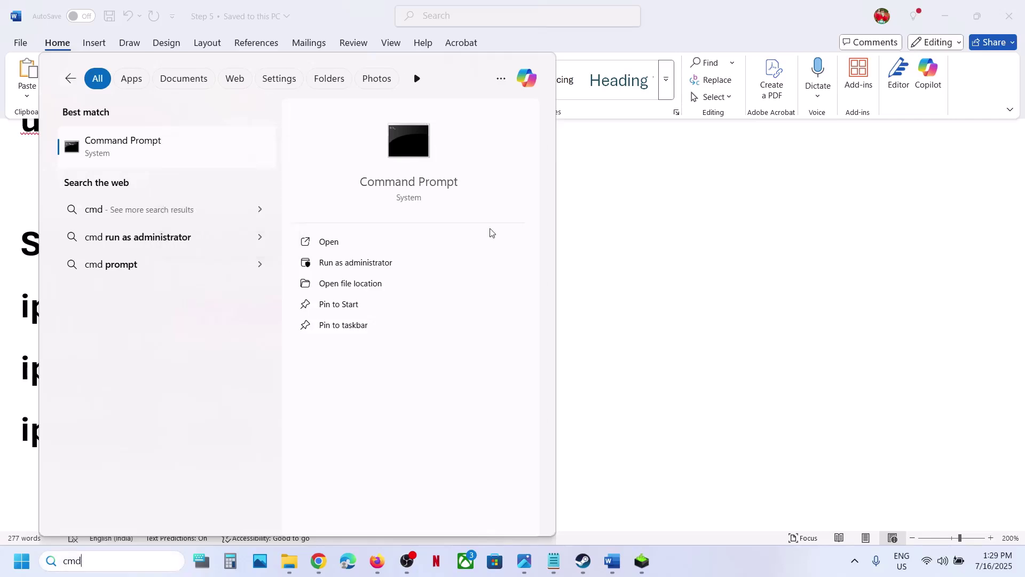
click(473, 392)
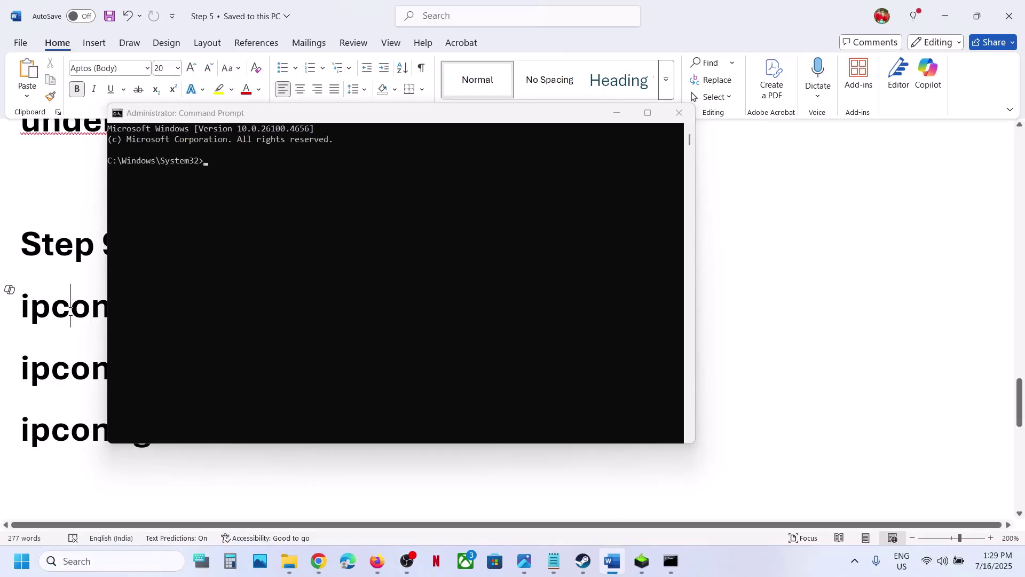
click(616, 113)
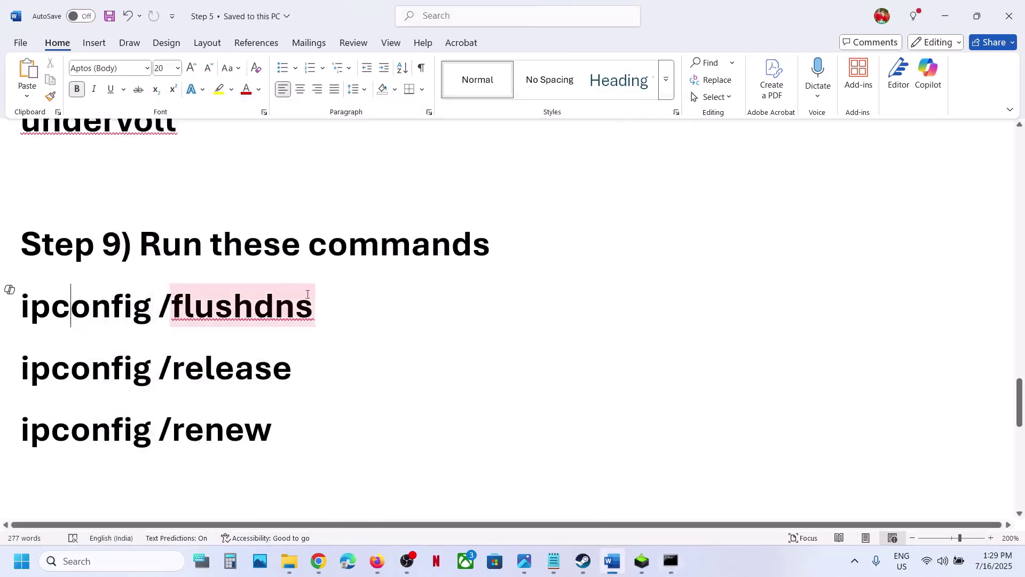
Step: Copy ipconfig /flushdns from the guide into the administrator Command Prompt
drag(331, 302, 48, 316)
key(ctrl+c)
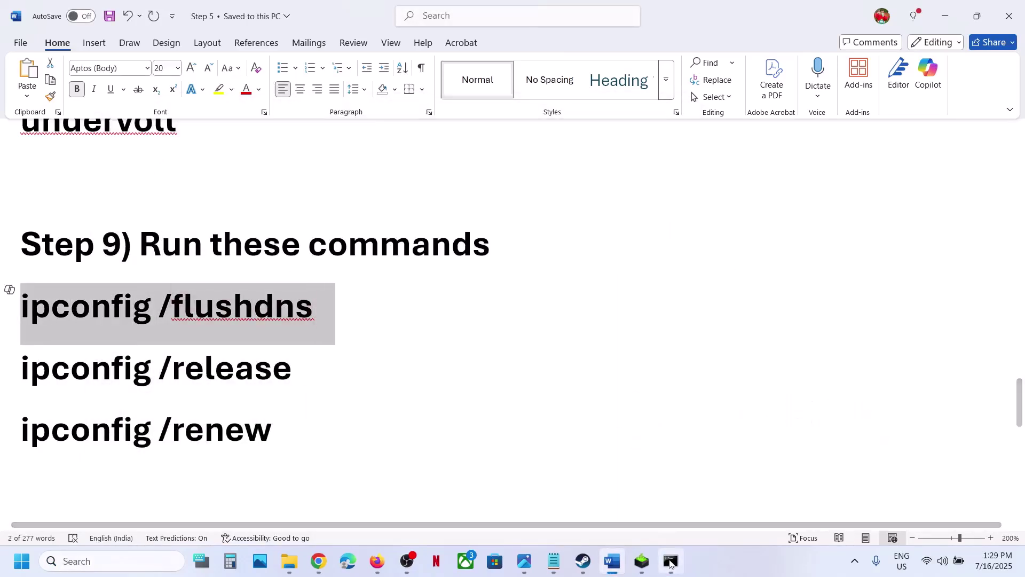
key(alt+Tab)
key(ctrl+v)
key(alt+Tab)
Step: Copy and run ipconfig /release from the guide in Command Prompt
drag(328, 355, 40, 363)
key(ctrl+c)
key(alt+Tab)
key(ctrl+v)
key(Return)
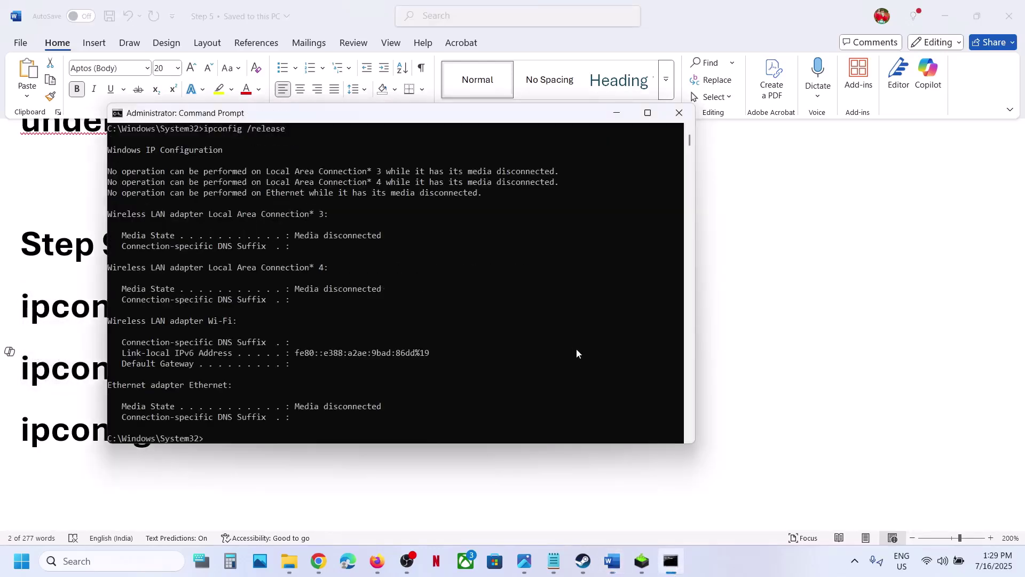
key(alt+Tab)
Step: Copy and run ipconfig /renew, then close Command Prompt
drag(288, 427, 60, 434)
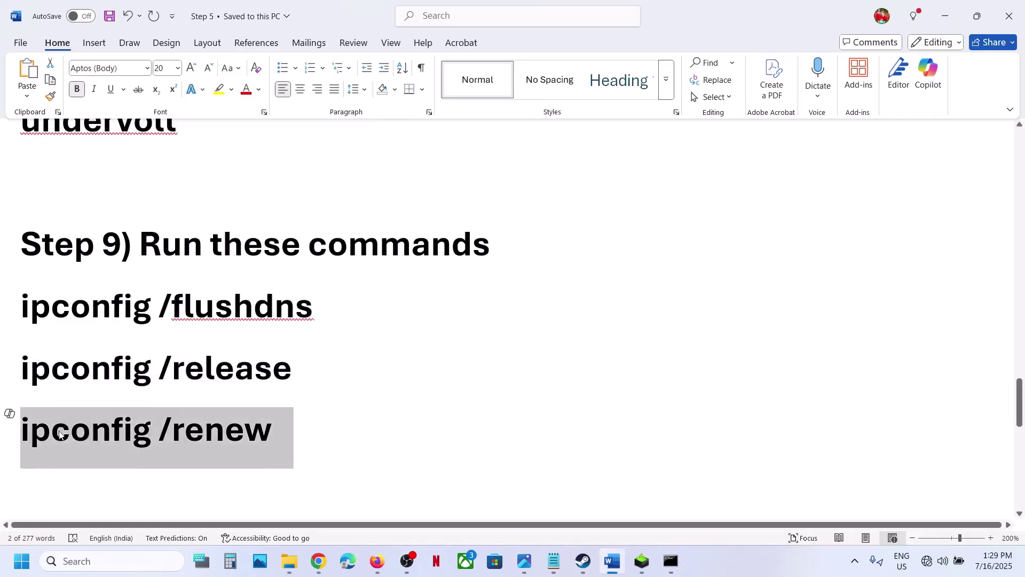
key(ctrl+c)
key(alt+Tab)
key(ctrl+v)
key(Return)
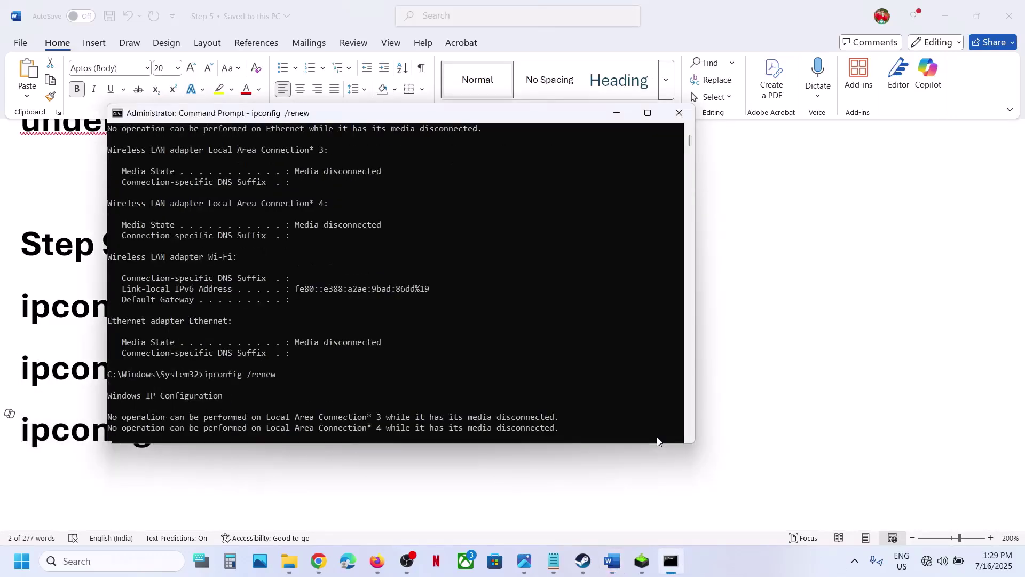
click(678, 116)
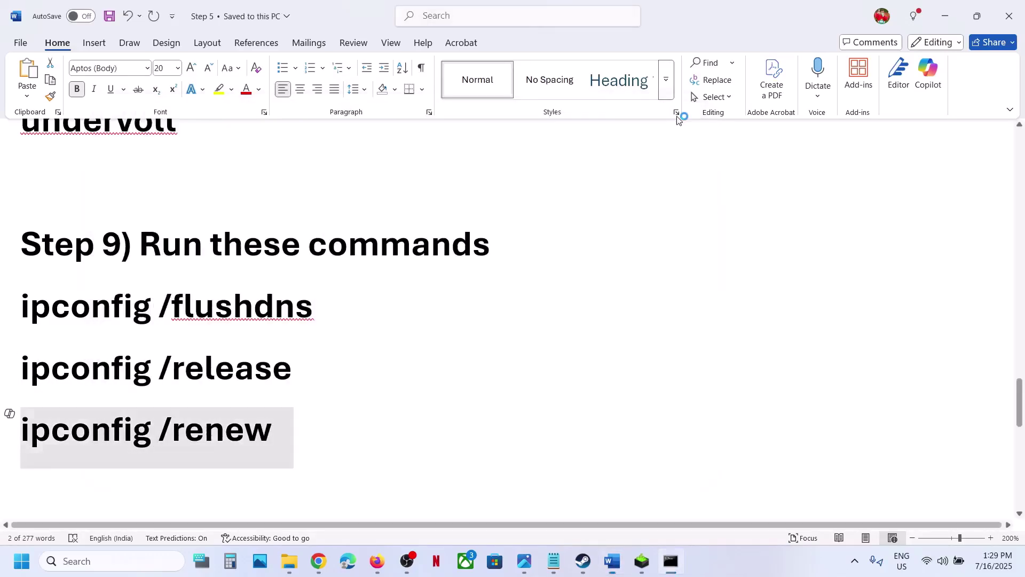
Step: Sync the Windows clock with time.nist.gov from the date and time settings
right_click(994, 569)
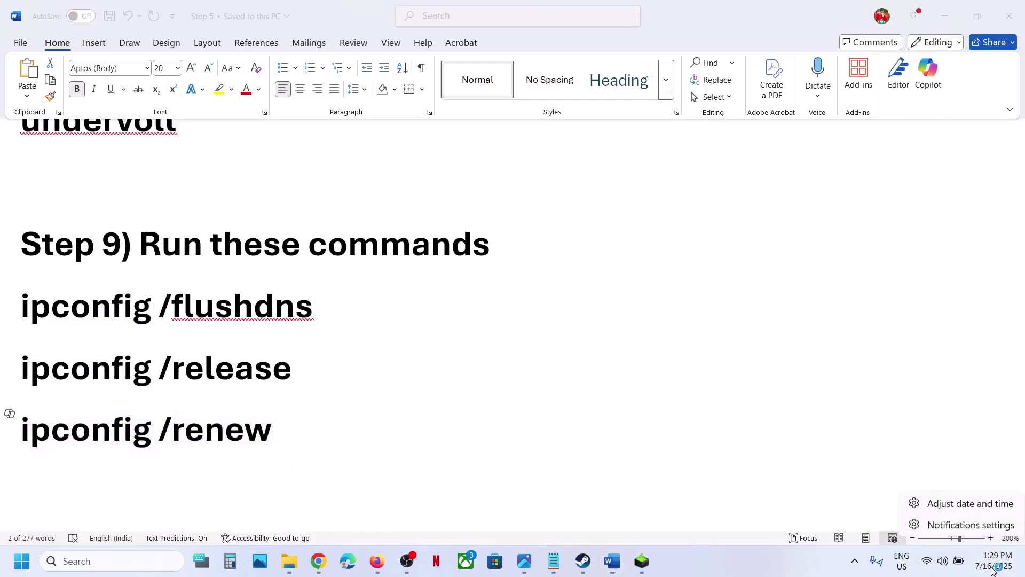
click(968, 505)
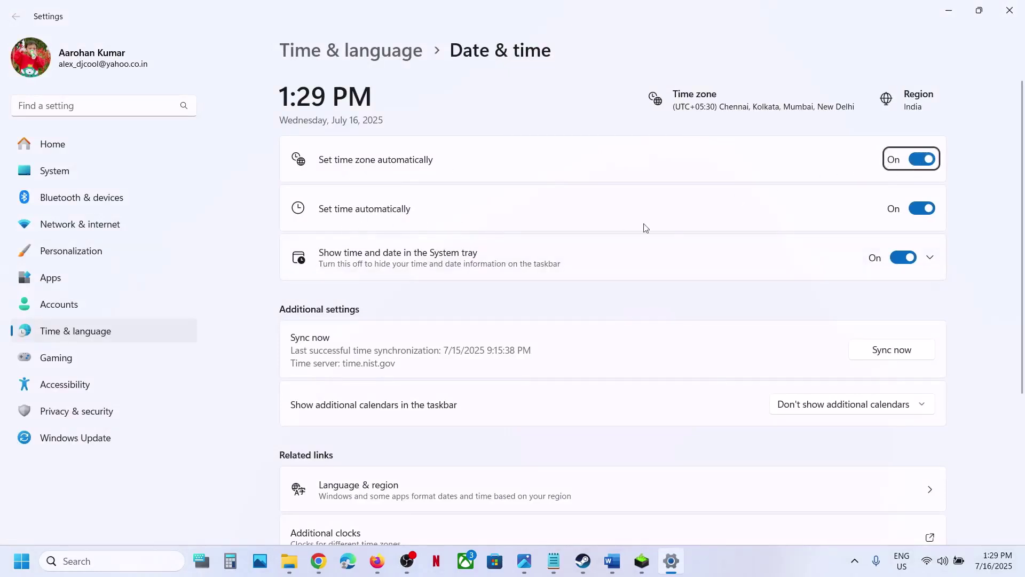
click(889, 349)
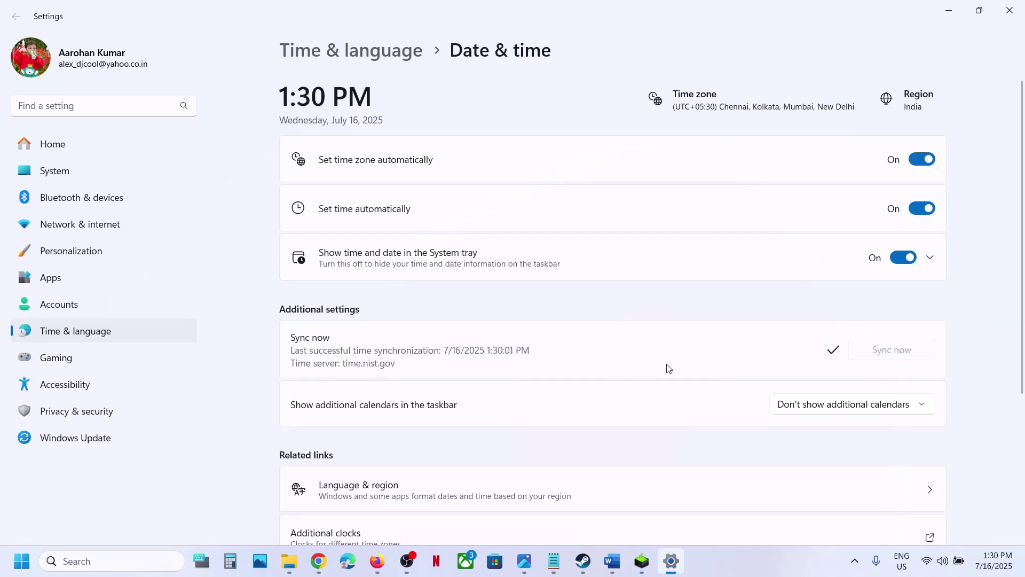
Step: Keep India as the country or region in Language & region, then close Settings
click(75, 334)
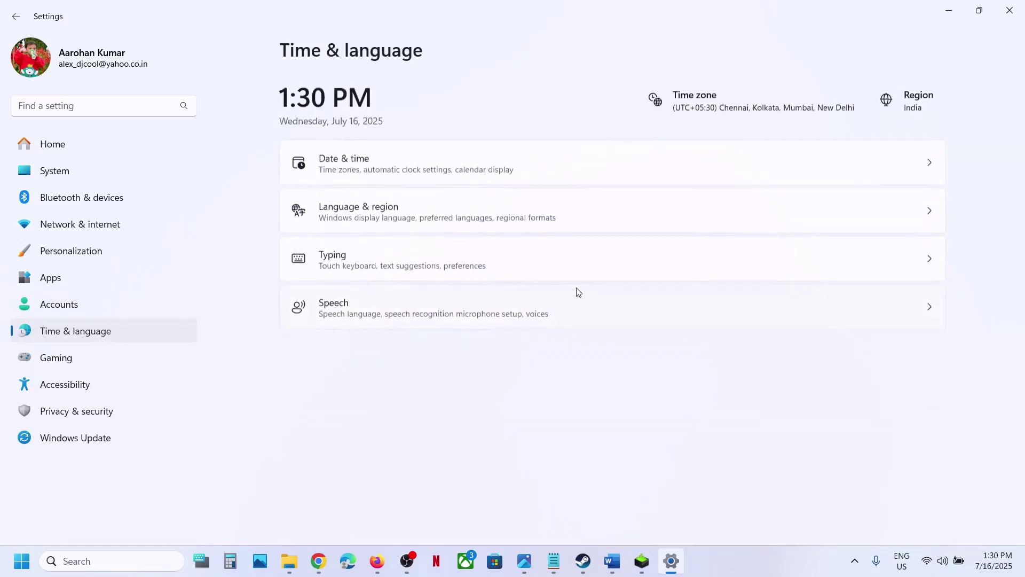
click(388, 211)
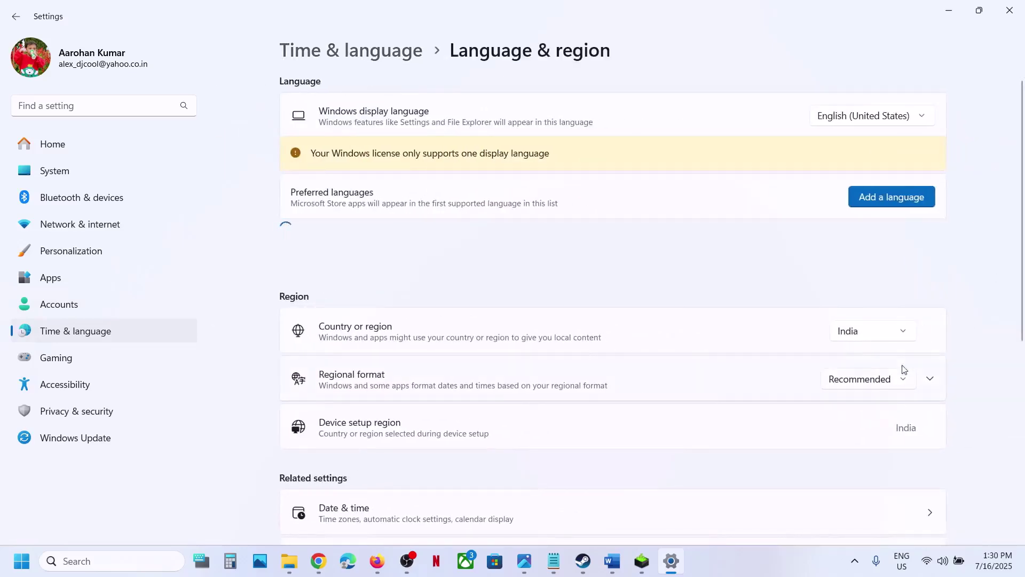
click(876, 334)
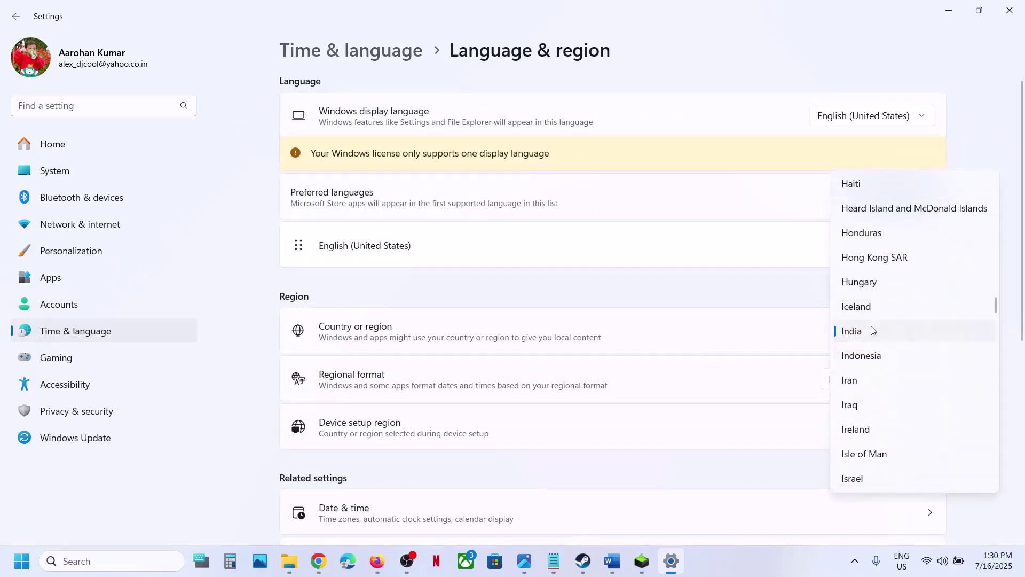
click(771, 271)
click(1009, 10)
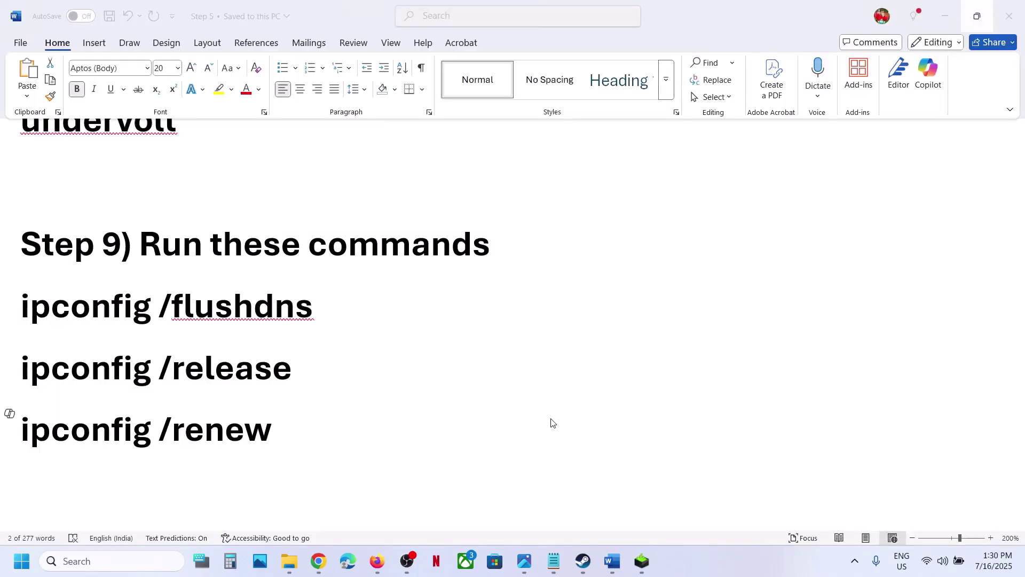
Step: Select the 'Step 10) Update Windows' heading and start a Windows Update check
scroll(534, 414, down, 3)
scroll(524, 409, up, 2)
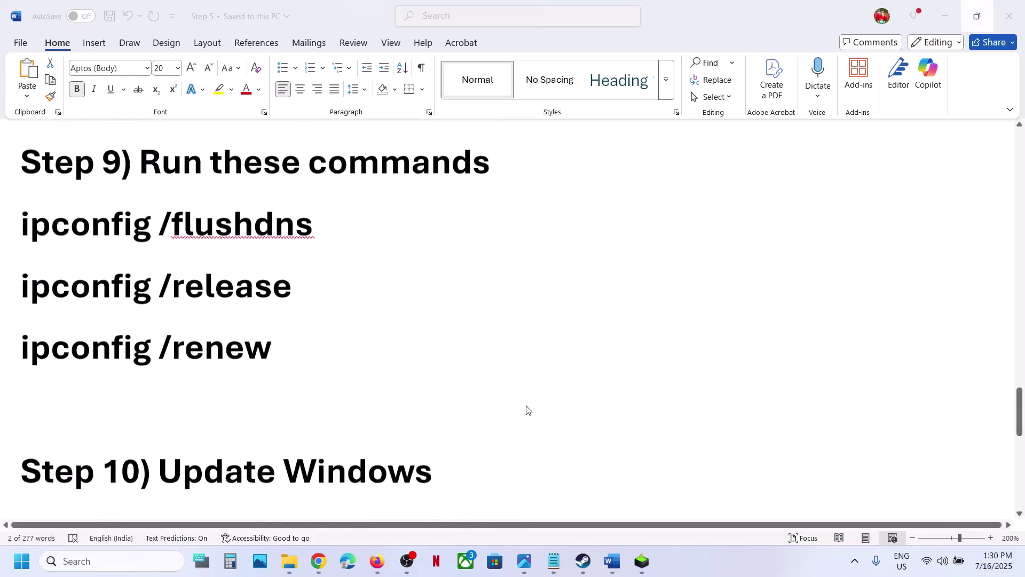
triple_click(163, 481)
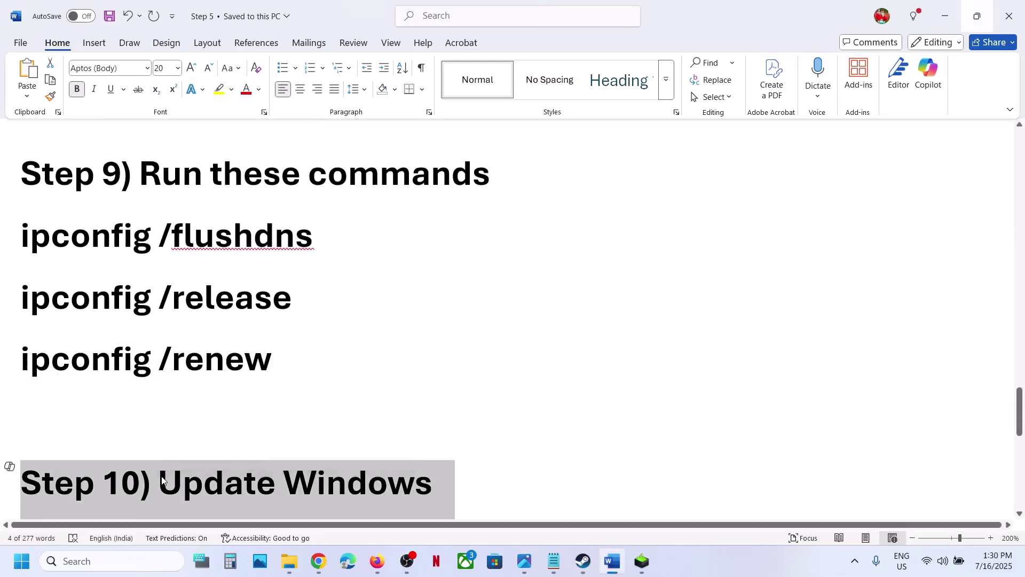
key(super+i)
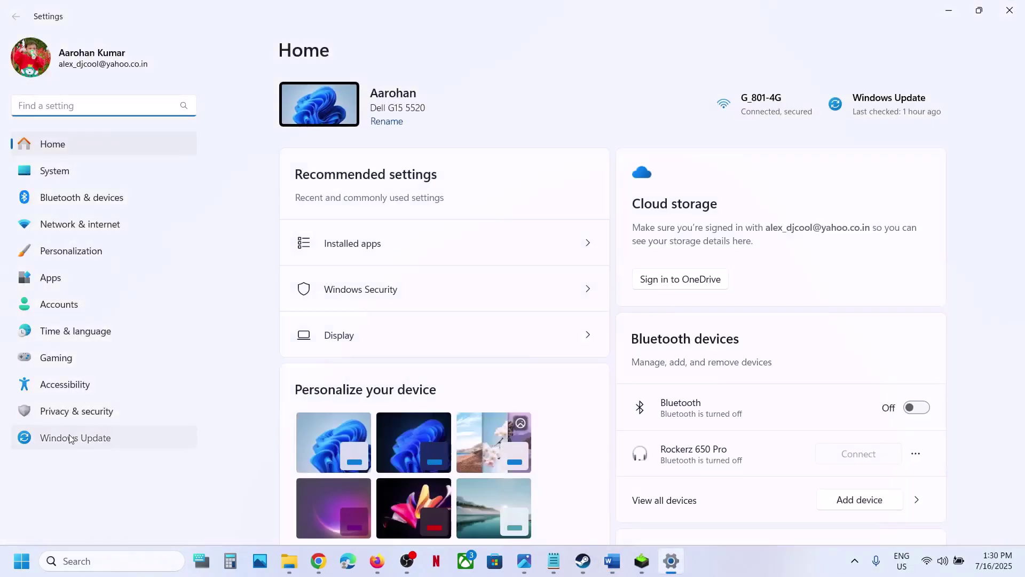
click(69, 438)
click(902, 124)
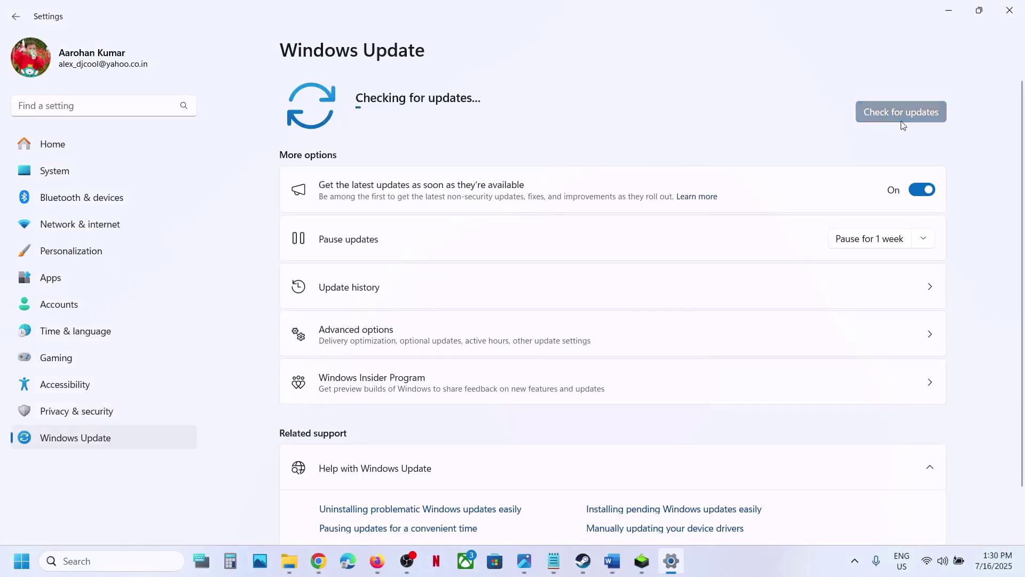
Step: Check the Start menu's restart option, then select Step 11's Visual C++ download link in Word
click(13, 557)
click(388, 514)
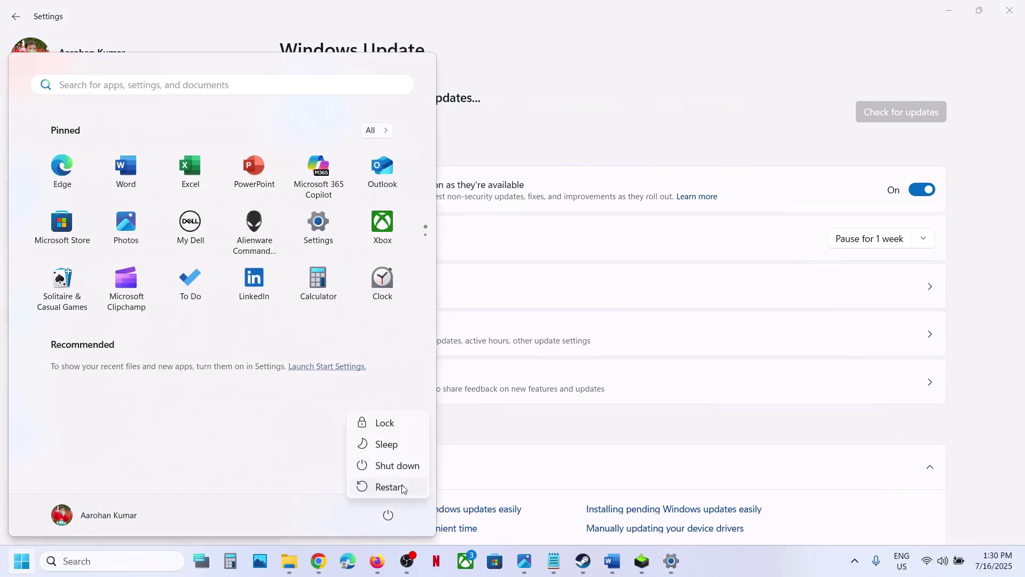
click(587, 561)
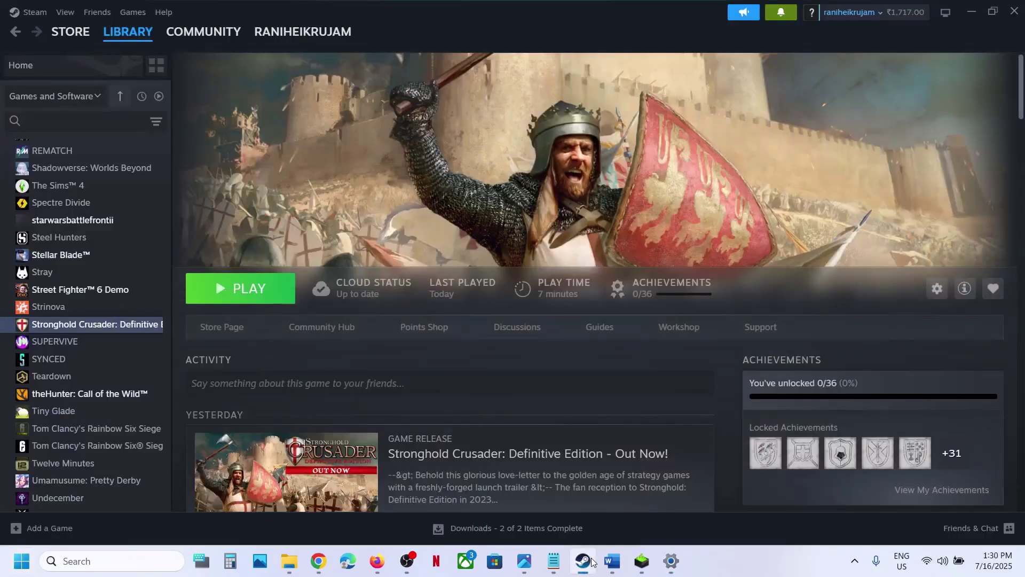
mouse_move(612, 561)
click(595, 495)
scroll(419, 345, down, 5)
drag(622, 457, 19, 406)
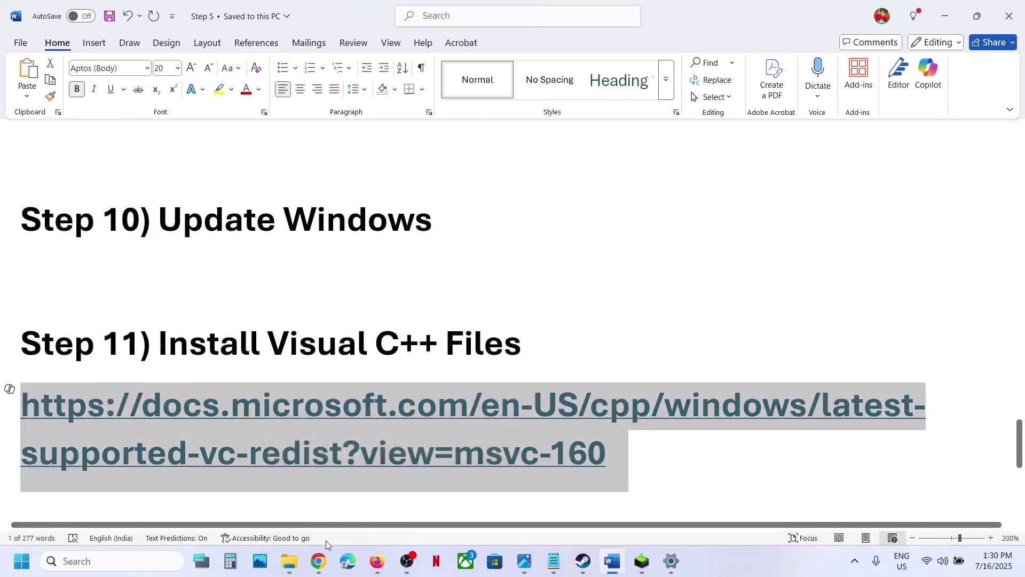
Step: Open the copied Visual C++ redistributable link in a new Chrome tab
click(319, 561)
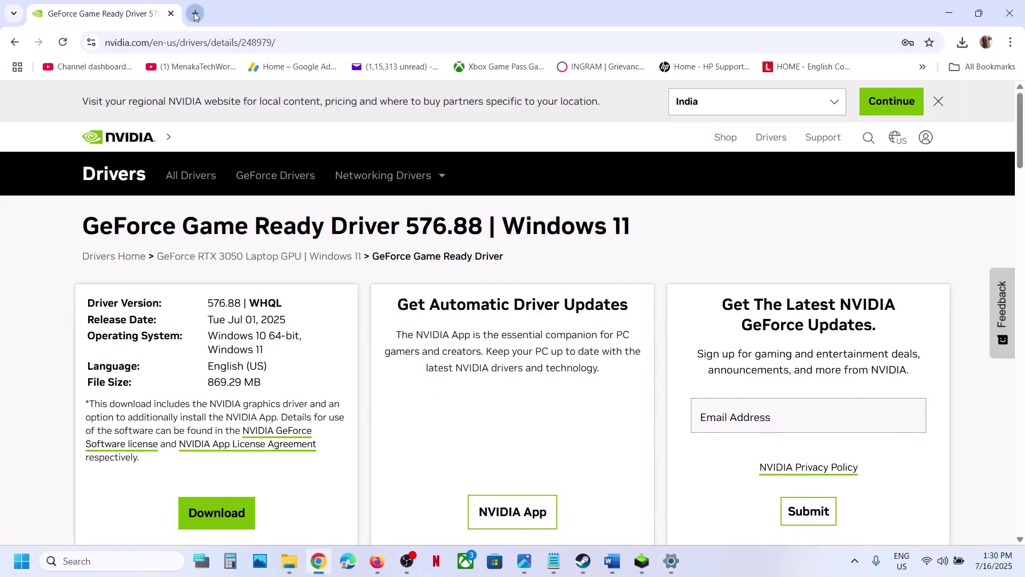
click(195, 17)
key(ctrl+v)
key(Return)
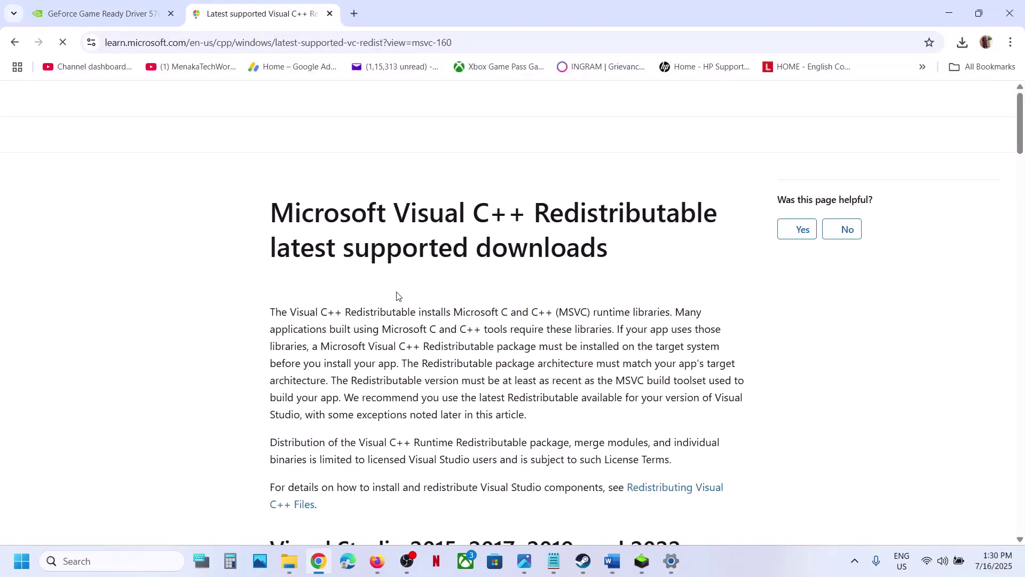
Step: Download the x86 and x64 vc_redist installers and show Chrome's recent downloads
scroll(397, 293, down, 8)
scroll(397, 293, down, 6)
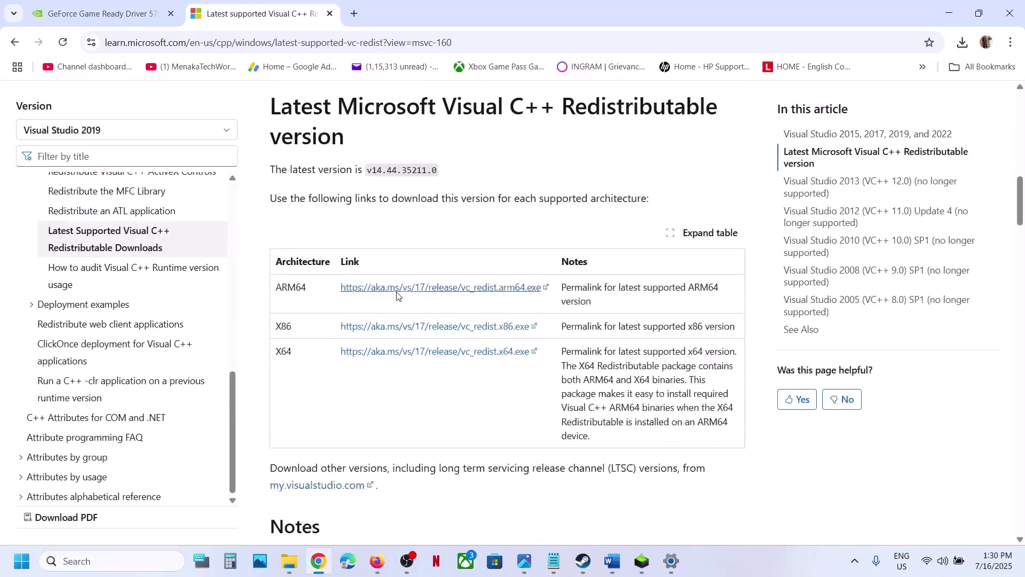
double_click(286, 301)
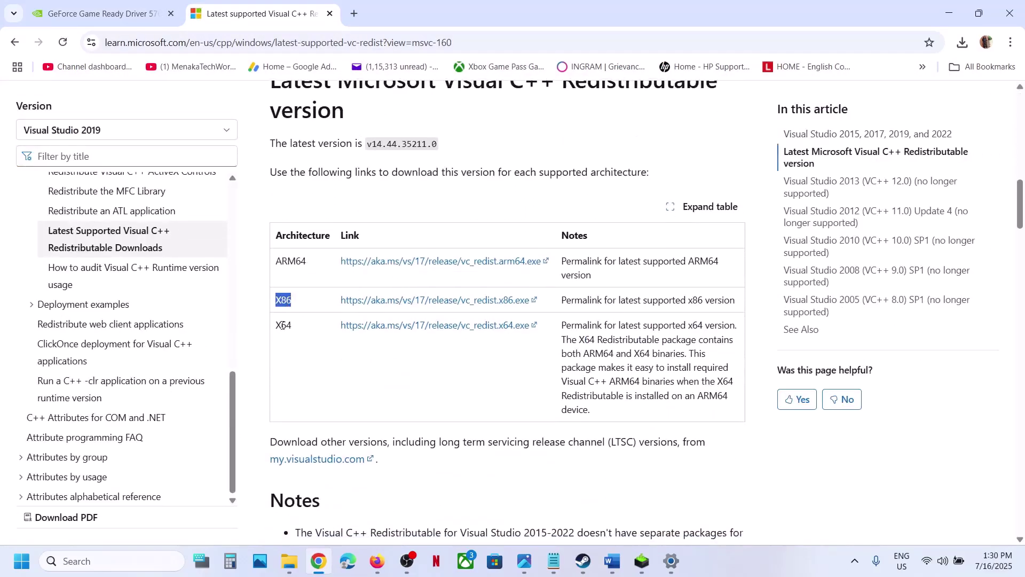
double_click(286, 327)
double_click(284, 300)
click(402, 301)
click(457, 326)
click(961, 46)
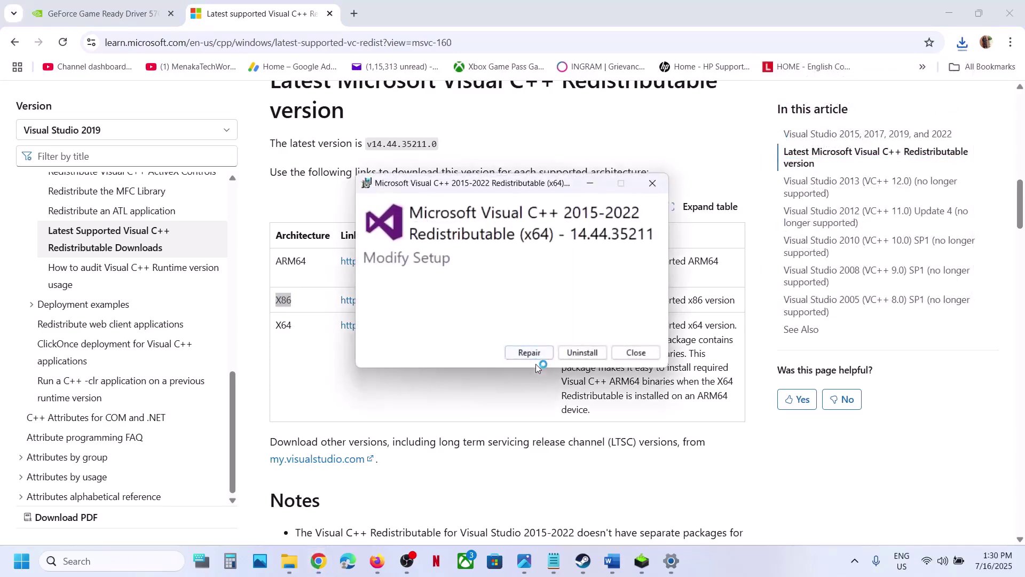
Step: Repair the x64 and x86 Visual C++ 2015-2022 redistributables, approving both UAC prompts
click(527, 352)
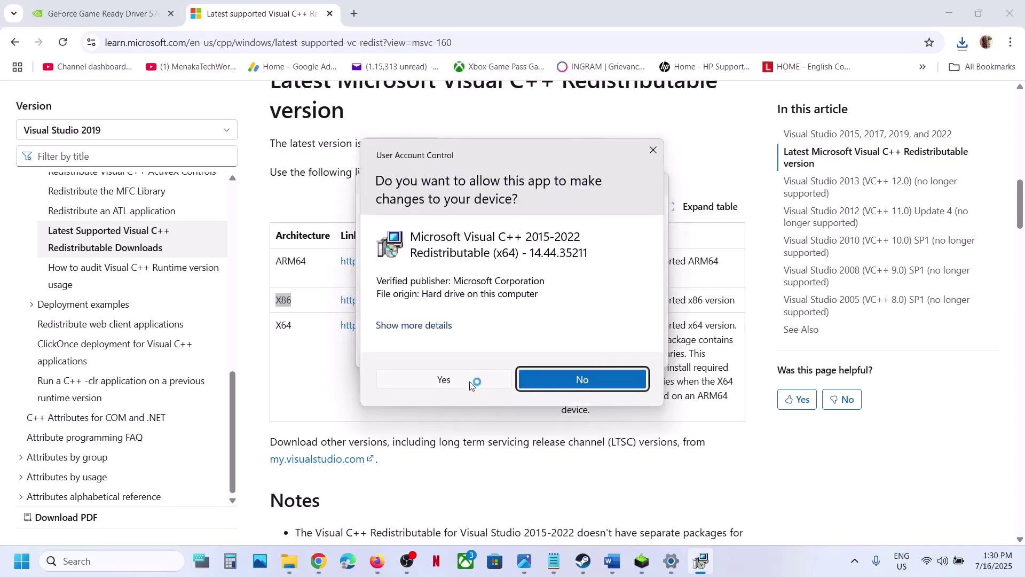
click(444, 380)
click(962, 42)
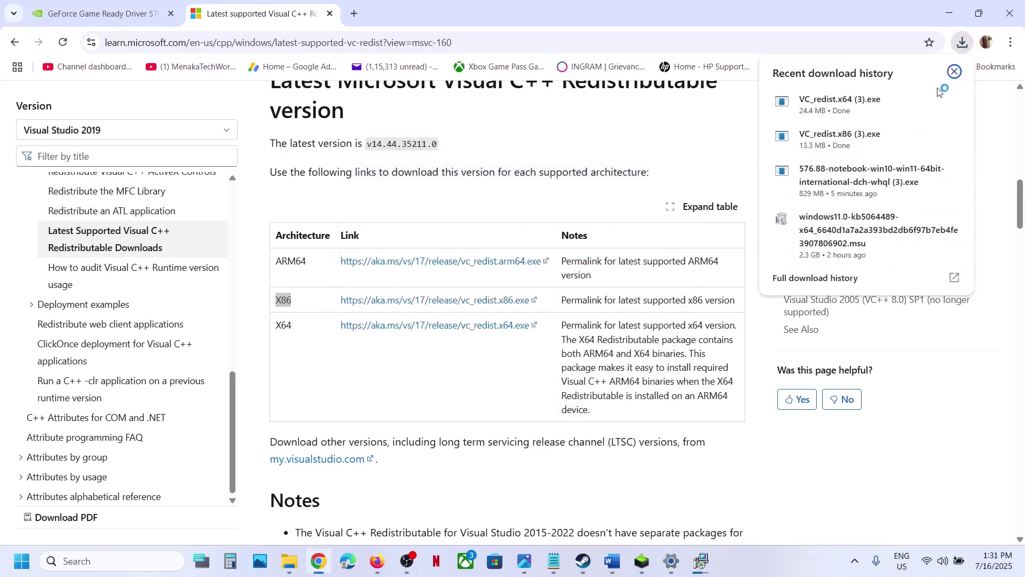
click(859, 140)
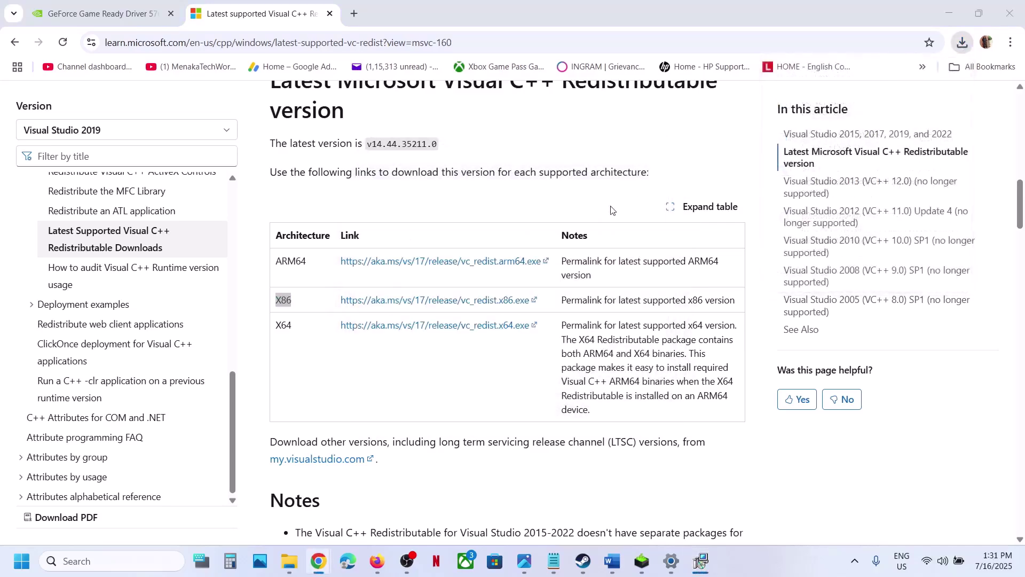
click(537, 348)
click(463, 380)
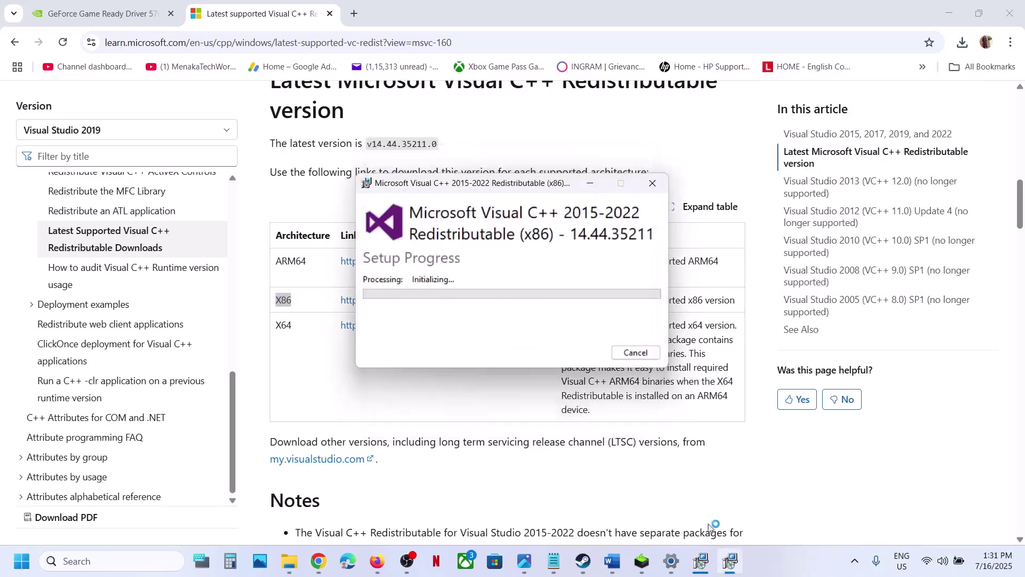
click(701, 560)
Step: Close both Setup Successful windows, check the restart option, and bring Steam forward
drag(530, 187, 279, 208)
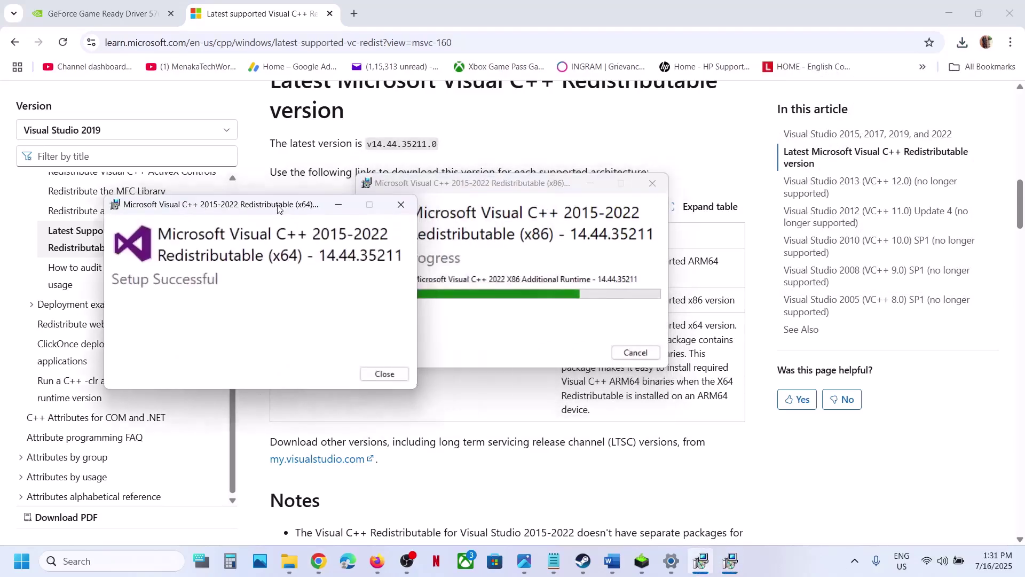
drag(475, 183, 603, 226)
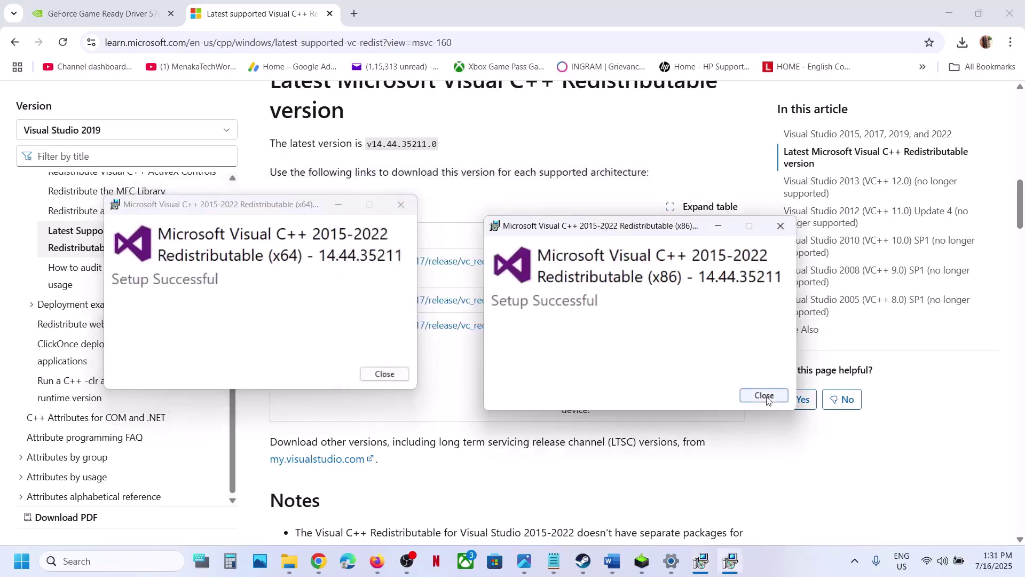
click(395, 374)
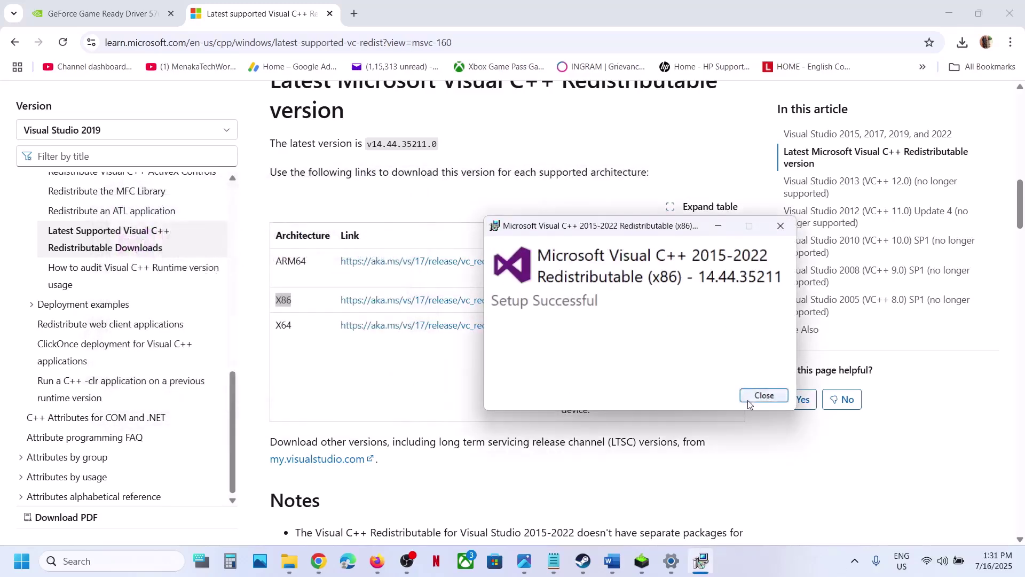
click(760, 395)
click(22, 561)
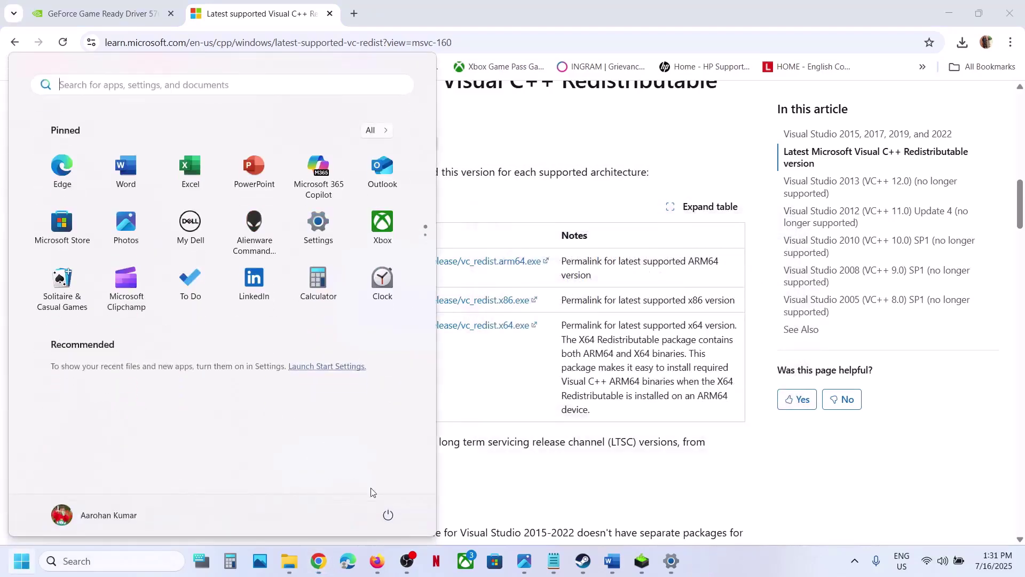
click(383, 519)
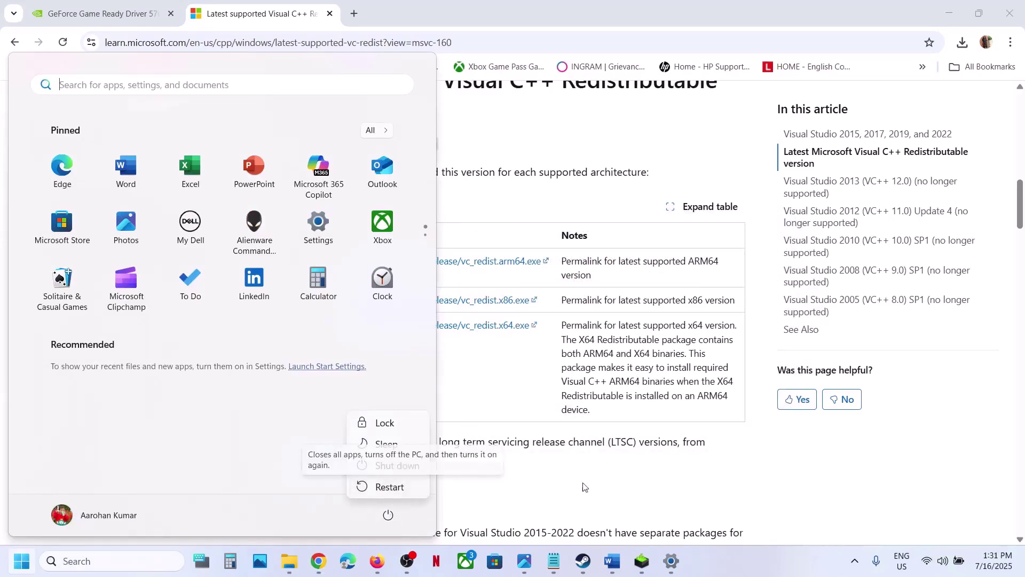
click(590, 564)
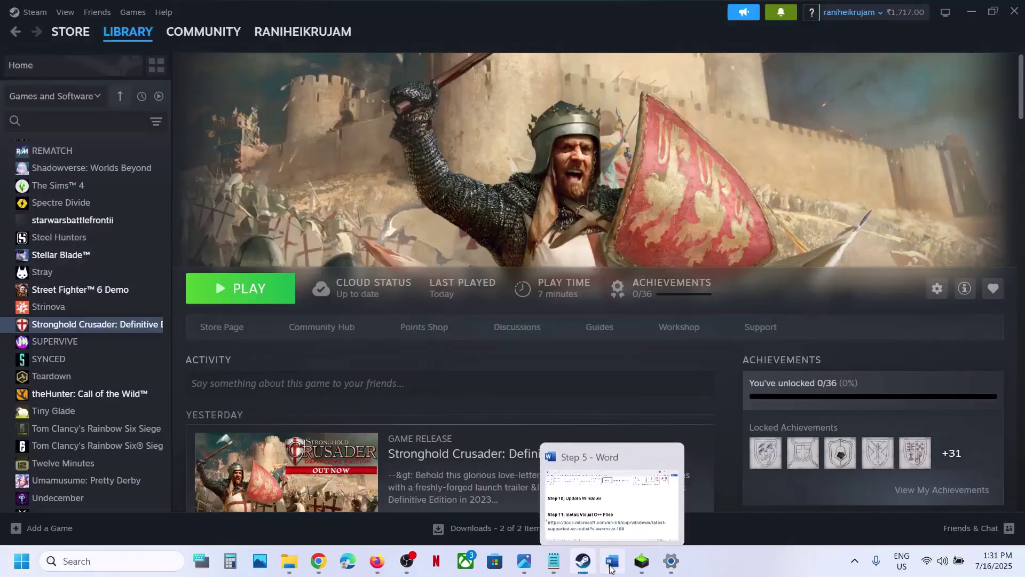
Step: Return to the Word guide and highlight Step 12's Update BIOS instruction
click(613, 561)
scroll(459, 331, down, 4)
scroll(454, 327, up, 1)
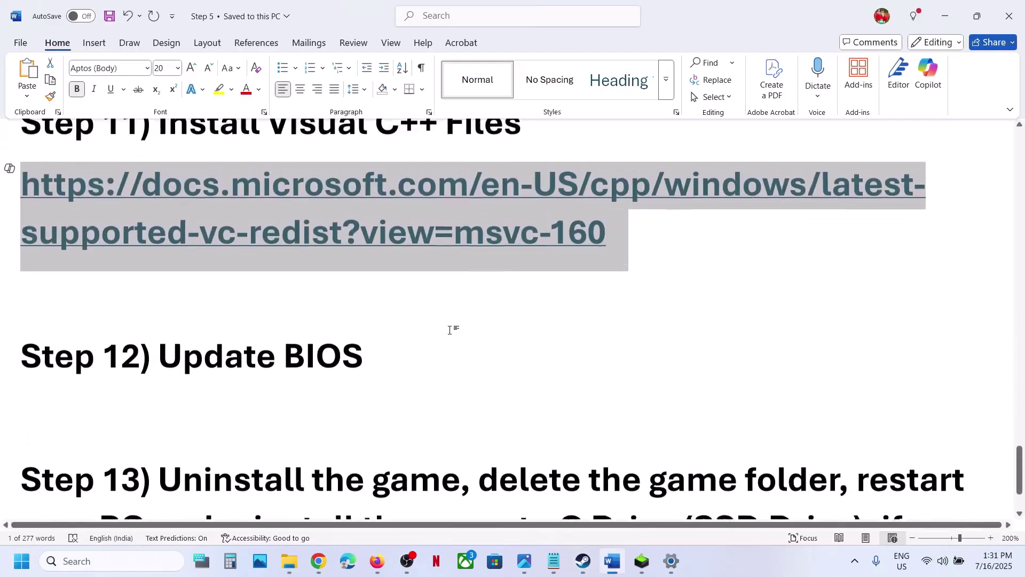
drag(205, 365, 368, 358)
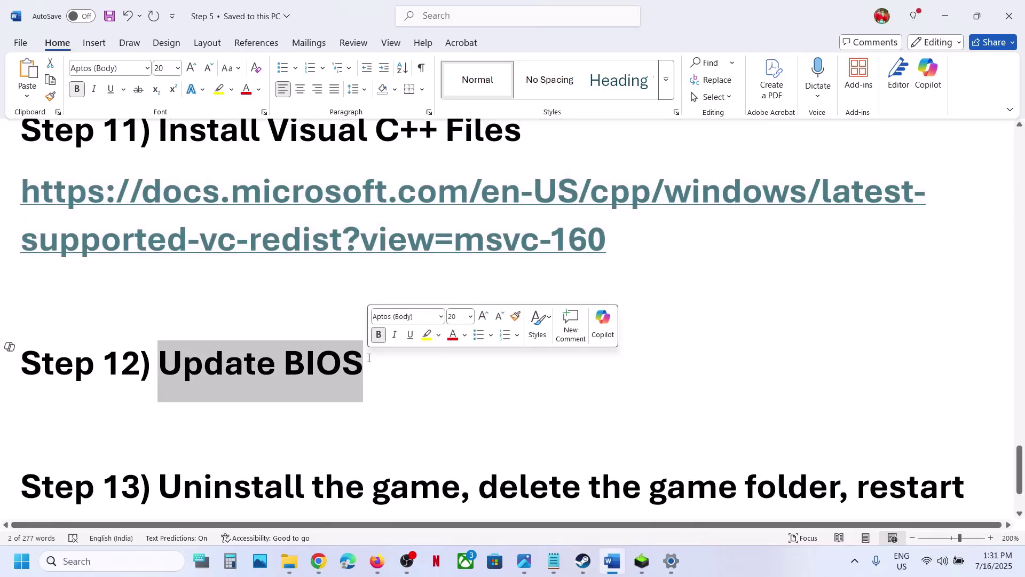
Step: Highlight Step 13's reinstall advice, then open Stronghold Crusader's management menu in Steam
click(943, 561)
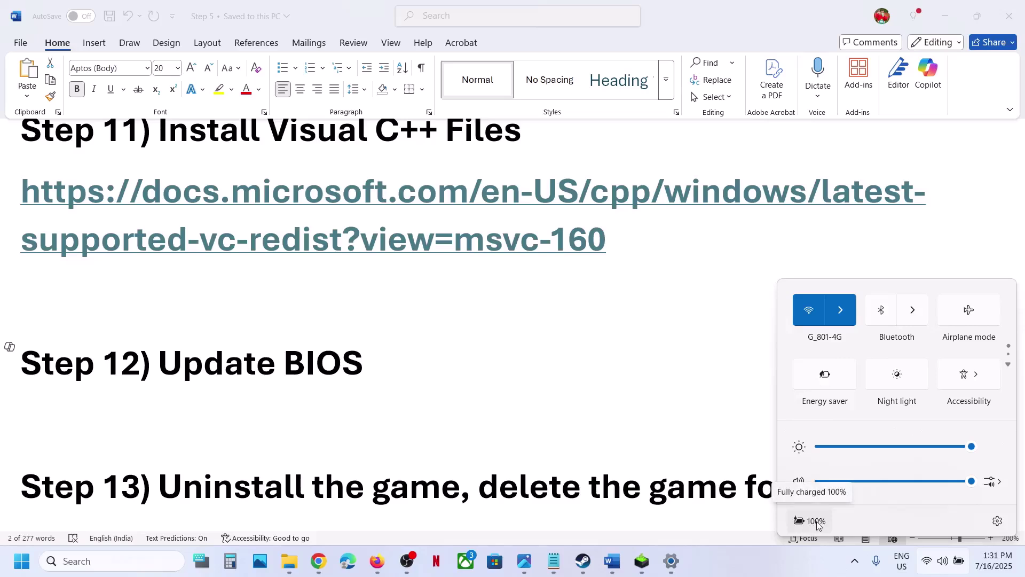
click(374, 366)
scroll(374, 366, down, 3)
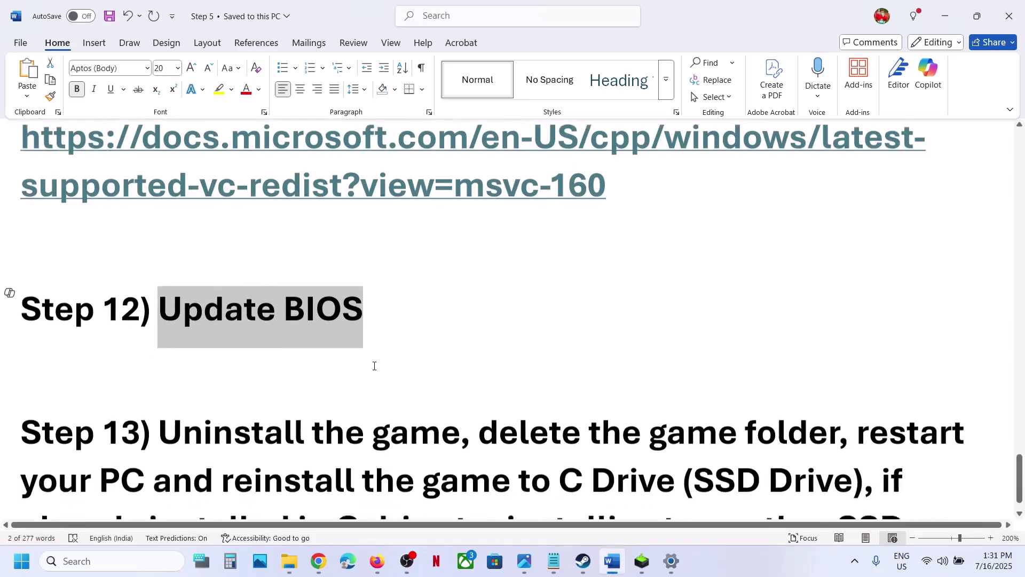
drag(163, 373, 876, 431)
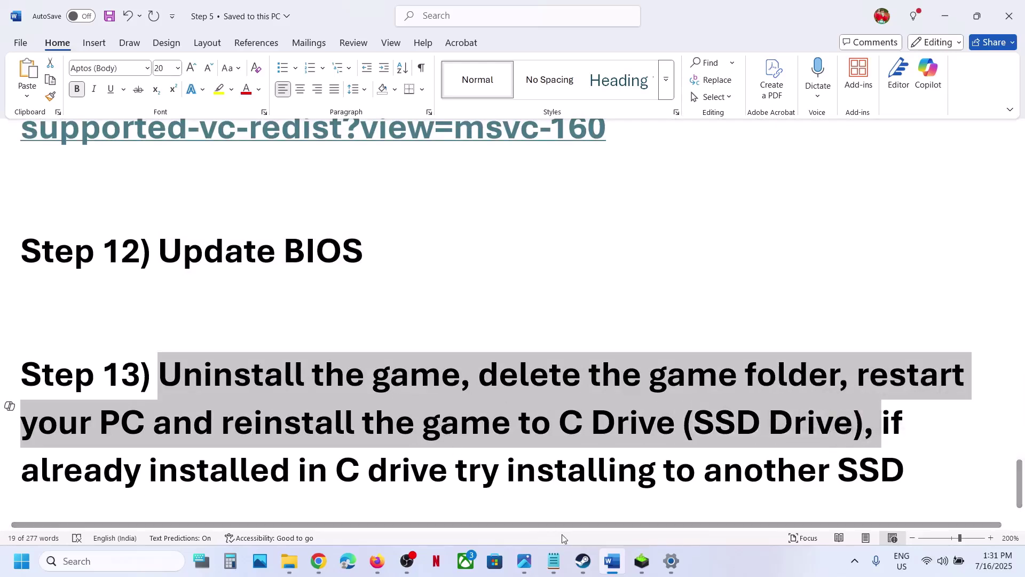
key(alt+Tab)
right_click(124, 330)
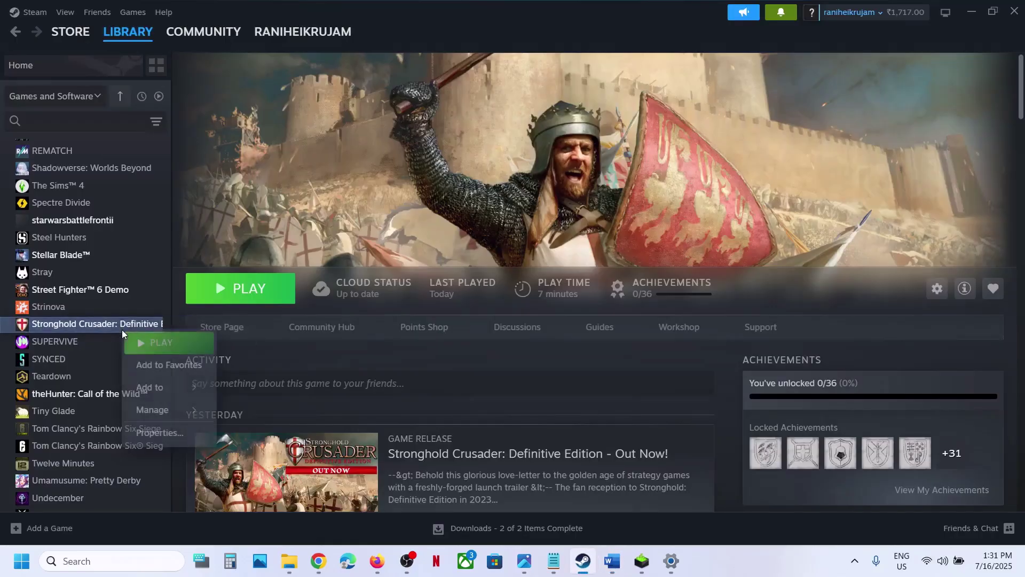
Step: Highlight Step 13's 'delete the game folder' and 'reinstall the game to C Drive' advice
mouse_move(160, 409)
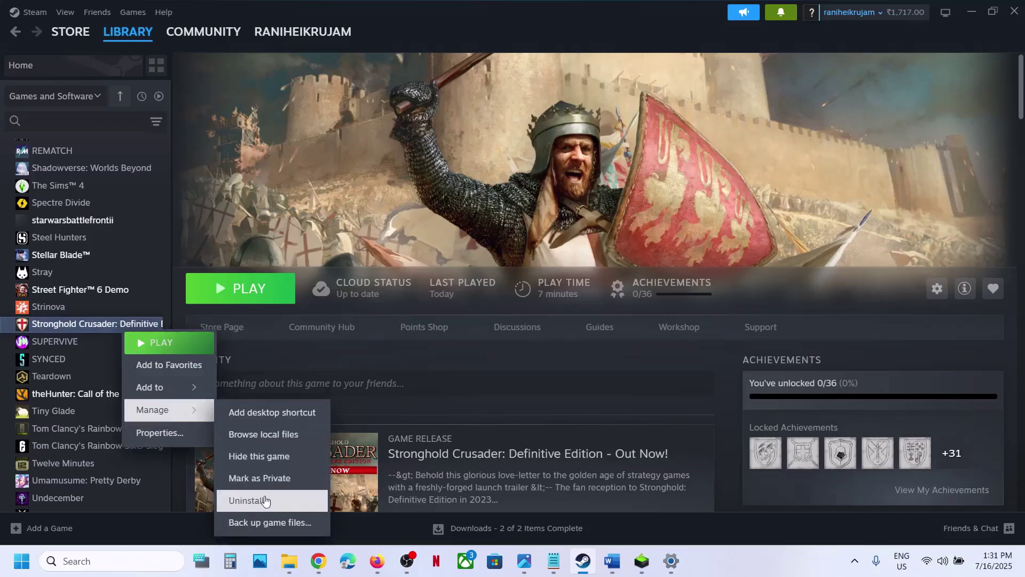
click(610, 559)
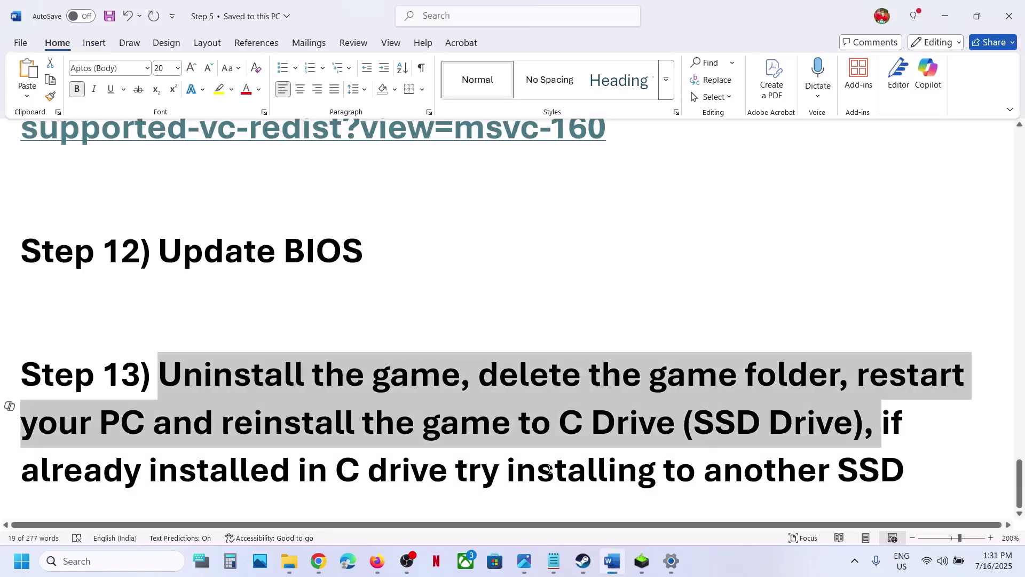
click(283, 373)
drag(525, 383, 837, 377)
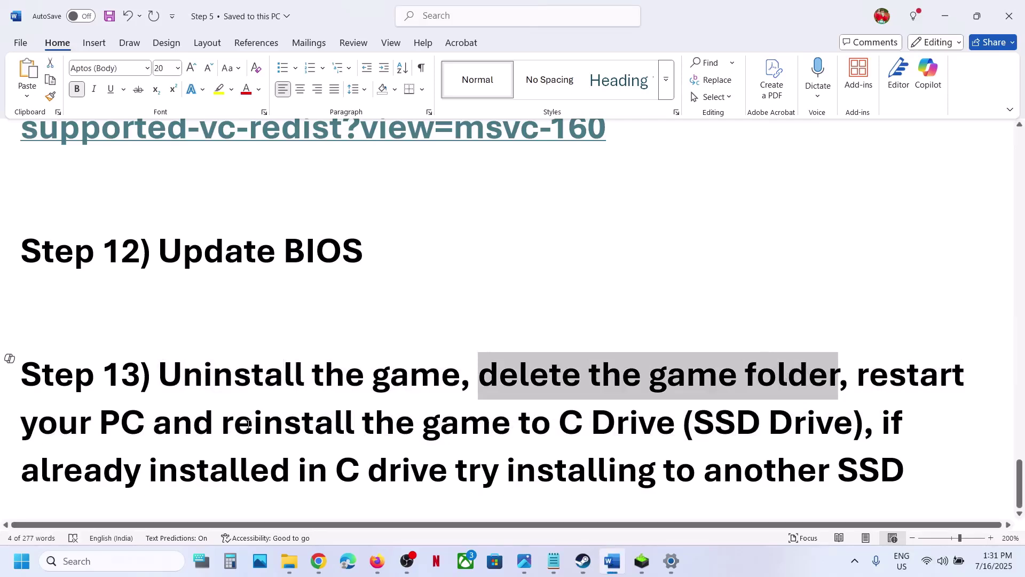
drag(253, 421, 669, 433)
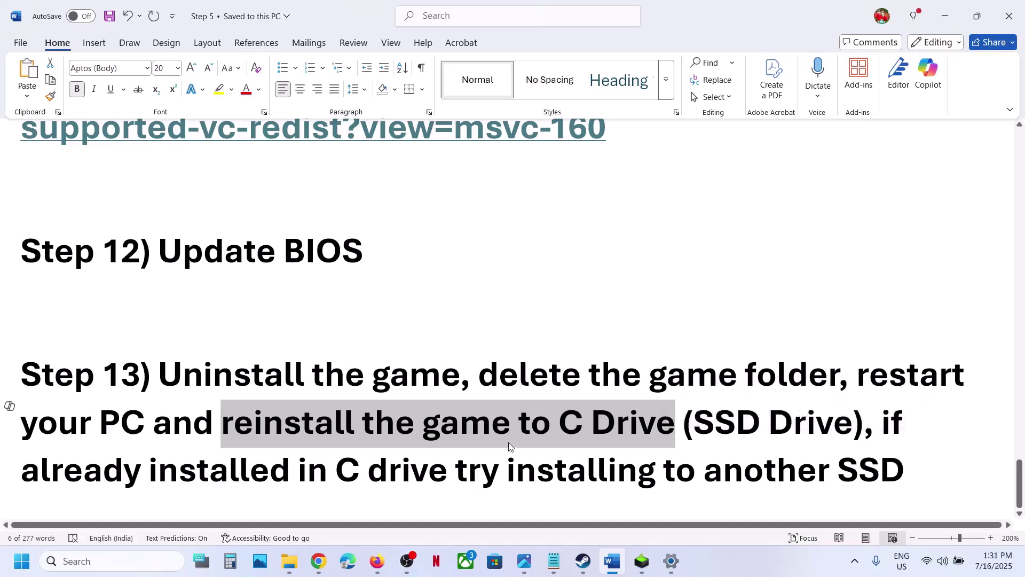
Step: Highlight the 'another SSD' fallback in Step 13, then return to Steam's library
drag(878, 420, 912, 461)
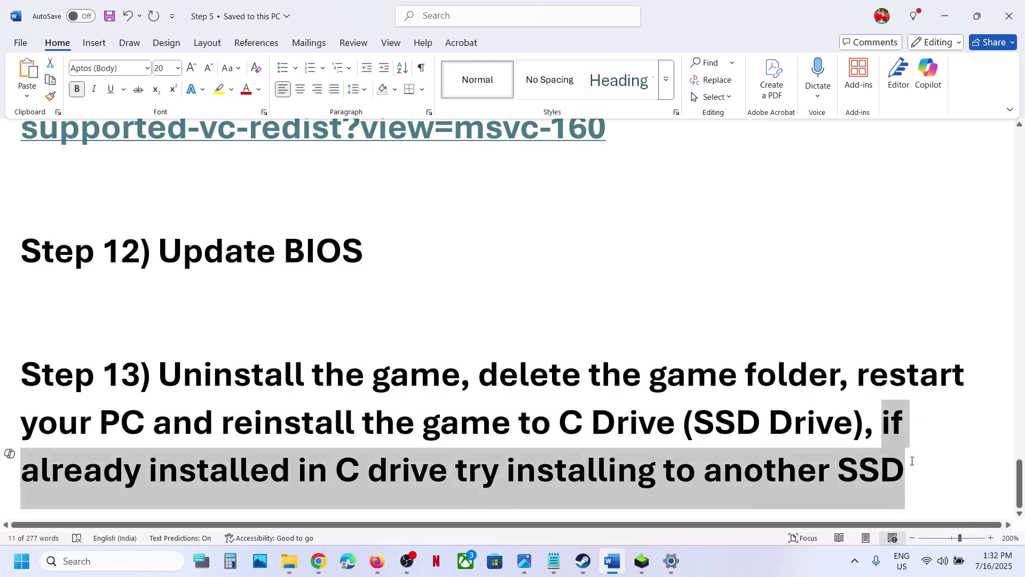
click(912, 461)
drag(829, 463, 893, 469)
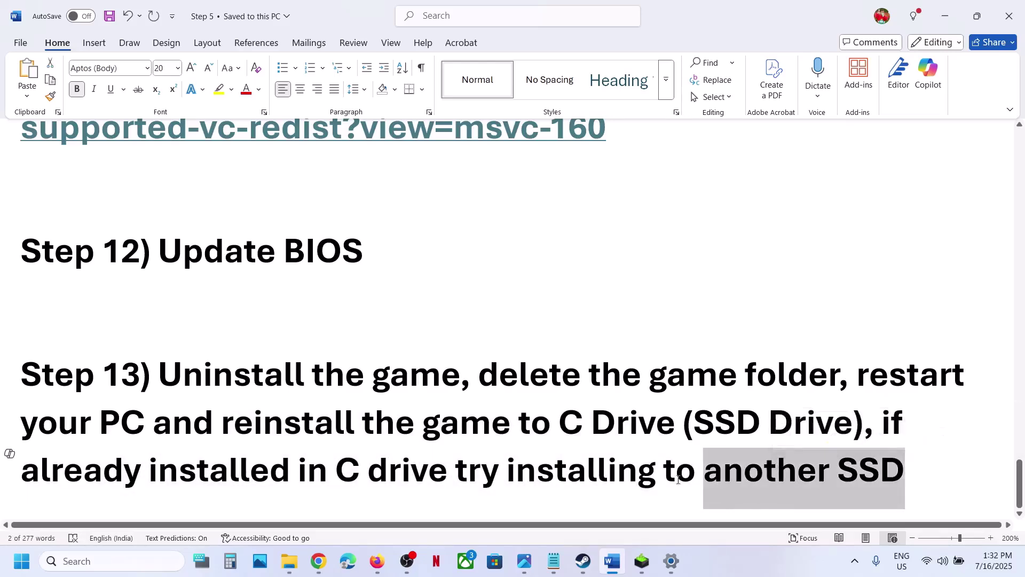
click(582, 561)
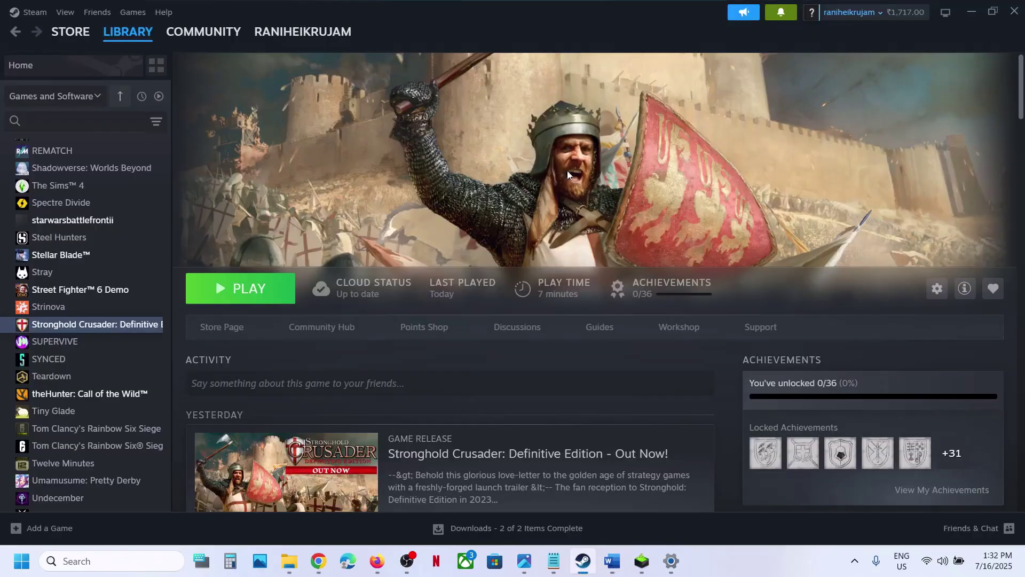